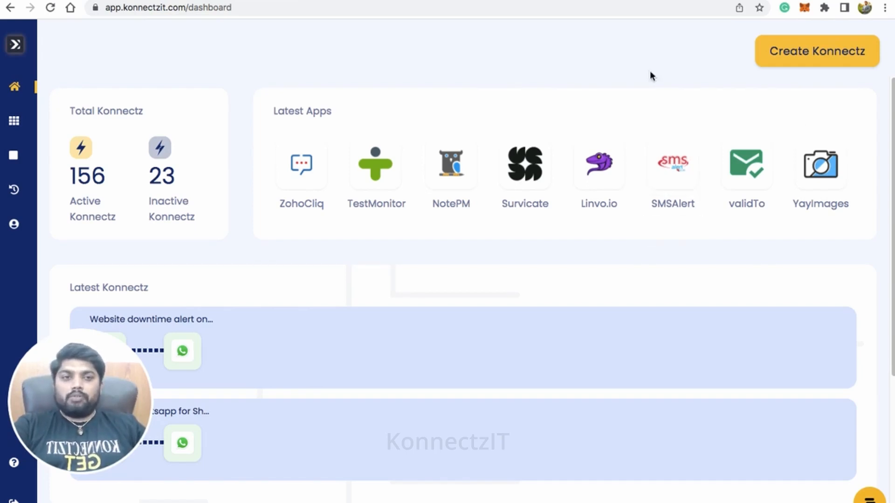
- Create a new Konnectz and name it "Invoice Created in Flowlu CRM + Google Sheets"
click(782, 51)
text(Cr)
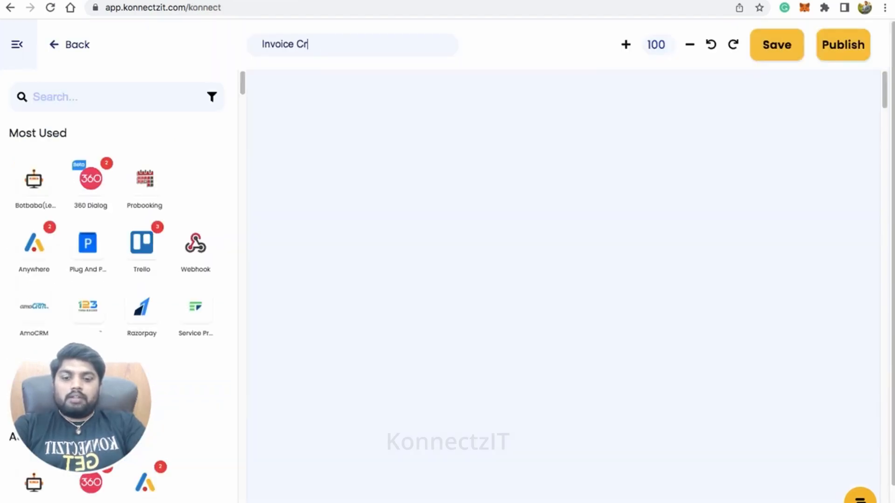
text(eated in Flow)
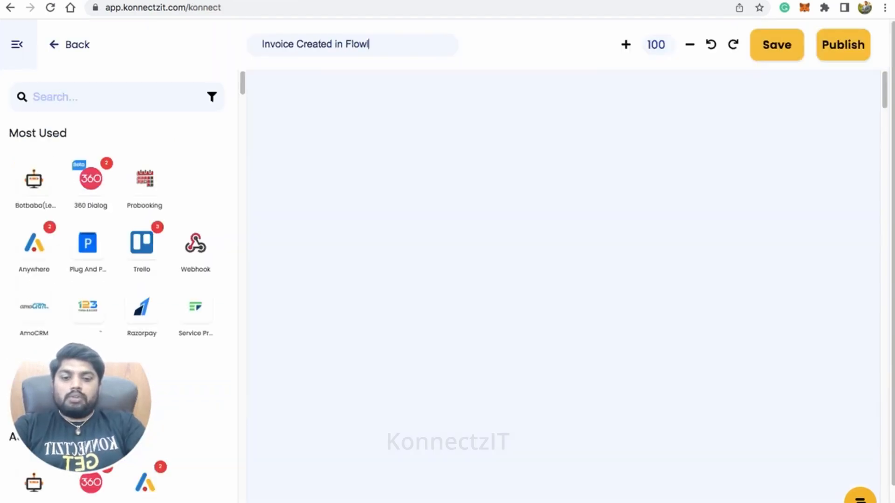
text(lu CRM + Google Sheets)
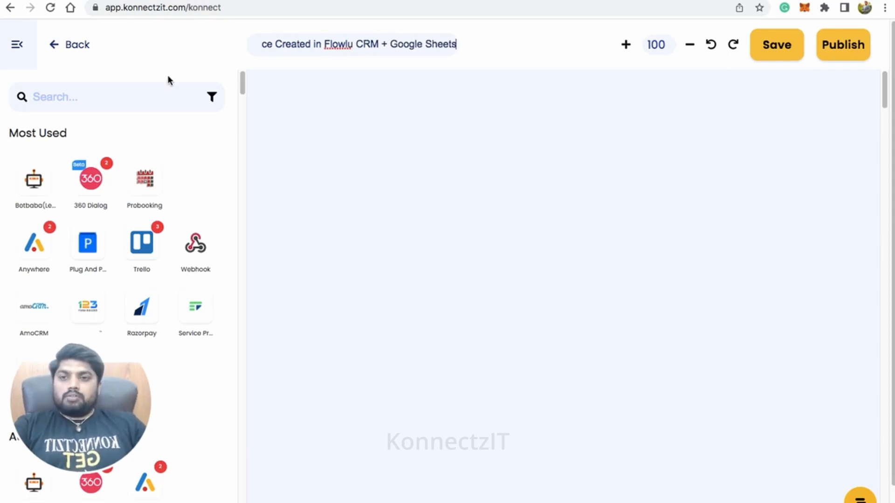
- Find the Flowlu app, add it to the canvas, and reposition its card with the app list collapsed
click(119, 98)
text(flo)
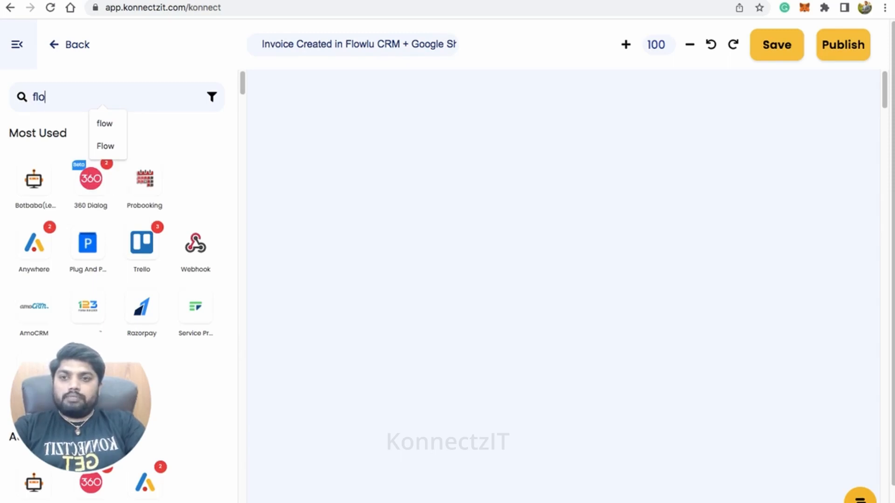
text(wl)
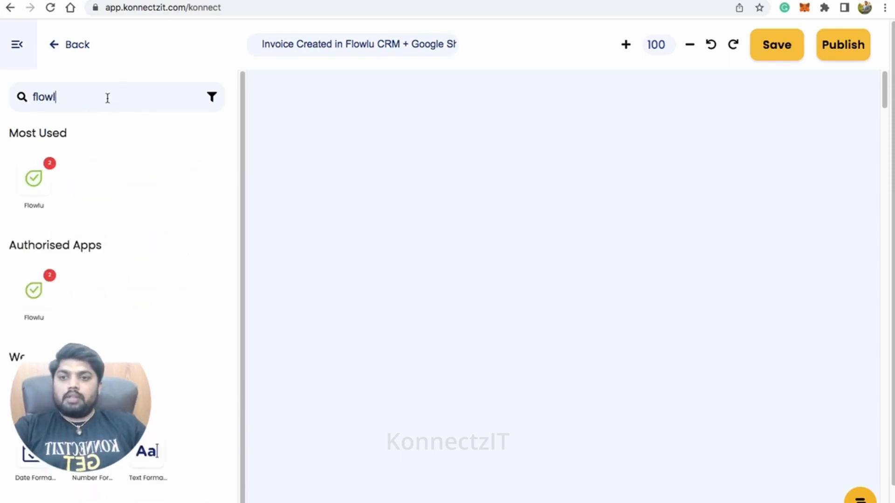
drag(38, 178, 305, 117)
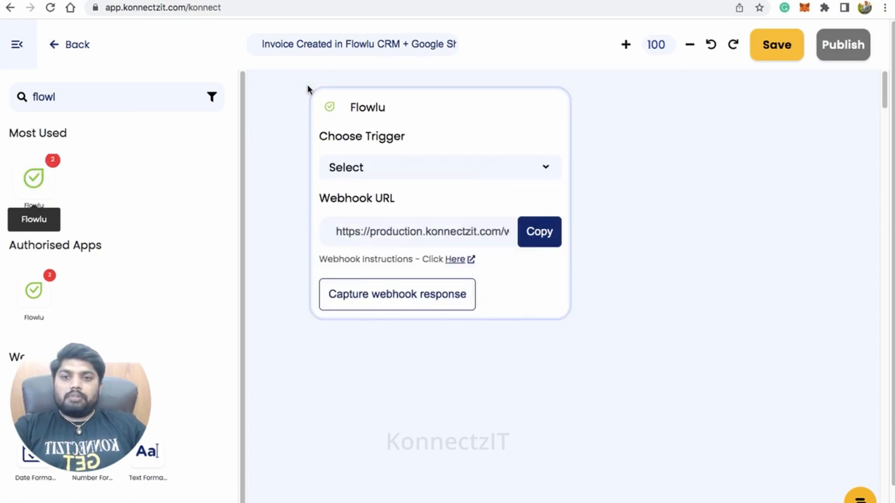
click(17, 46)
drag(446, 126, 256, 112)
- Set the Flowlu card's trigger to Invoice Created and copy its webhook URL, consulting the webhook instructions
click(261, 165)
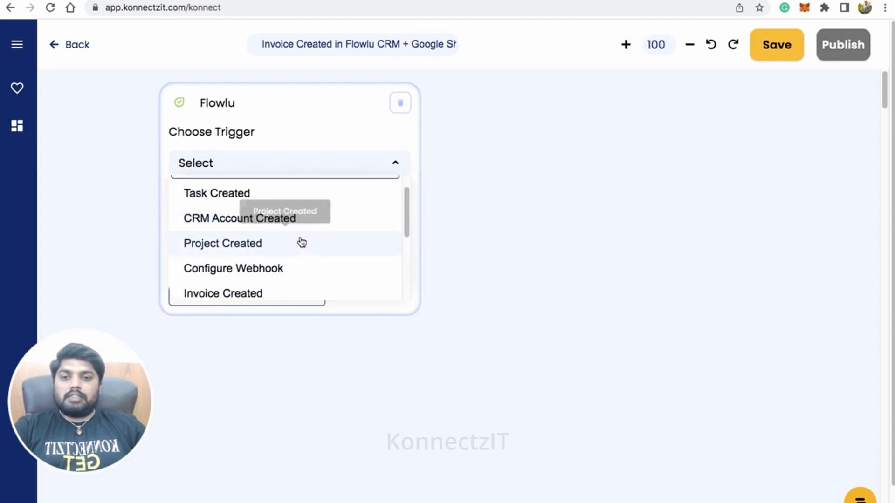
click(275, 292)
click(388, 228)
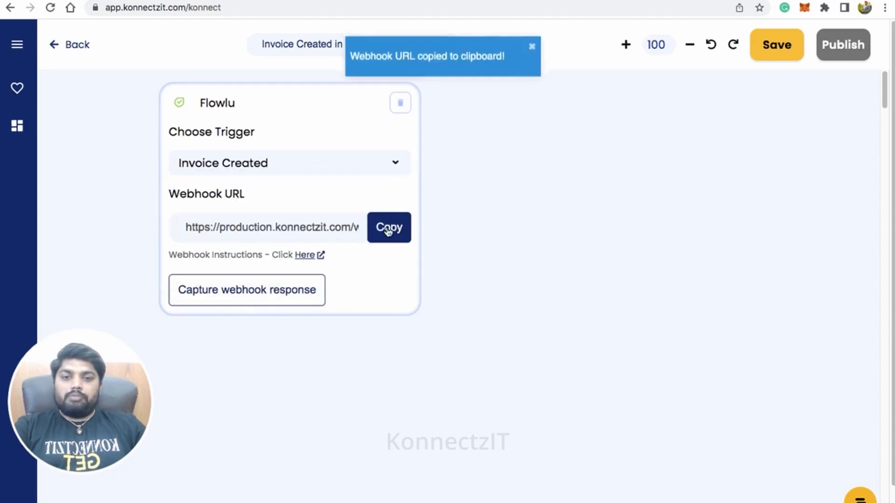
click(305, 256)
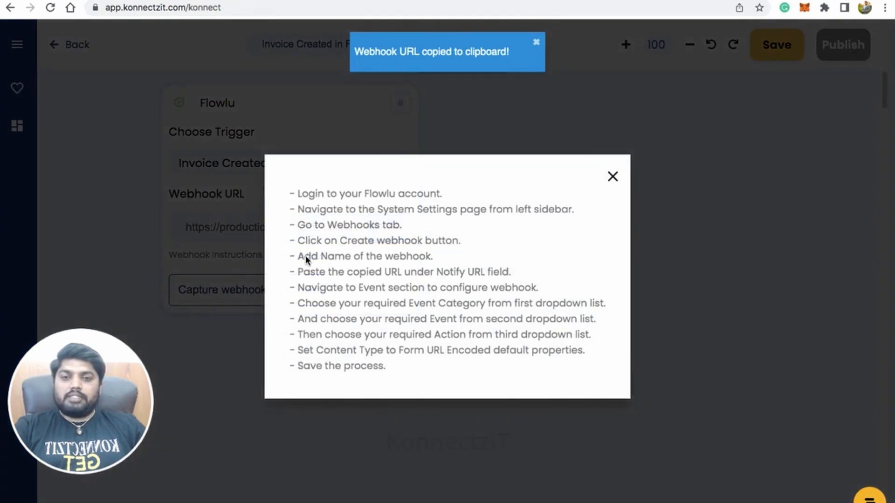
click(613, 177)
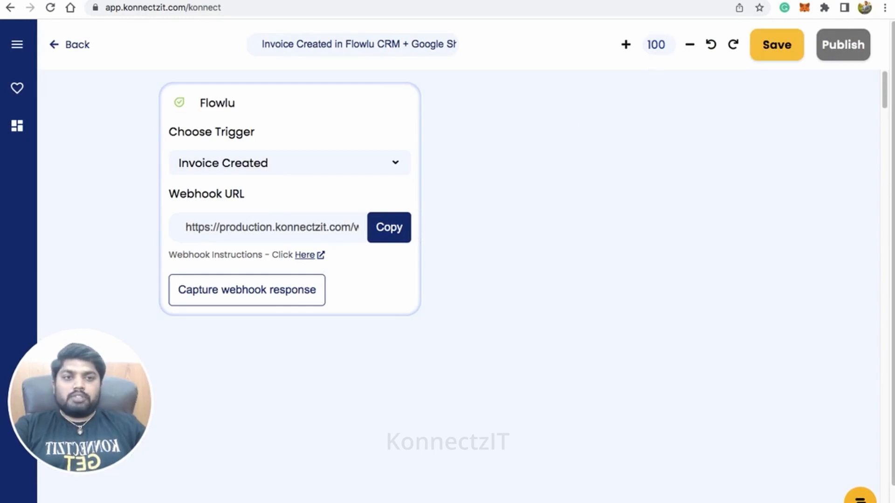
- Switch to Flowlu and open the Webhooks page in the portal settings
click(813, 1)
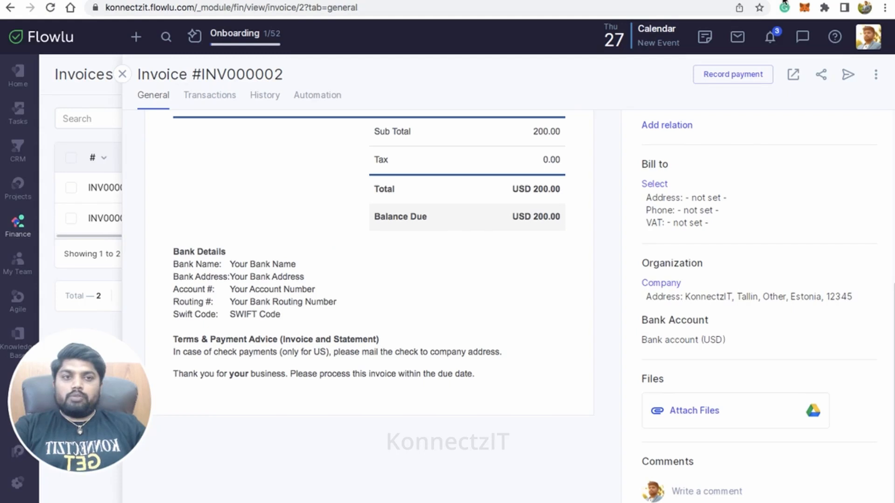
click(874, 42)
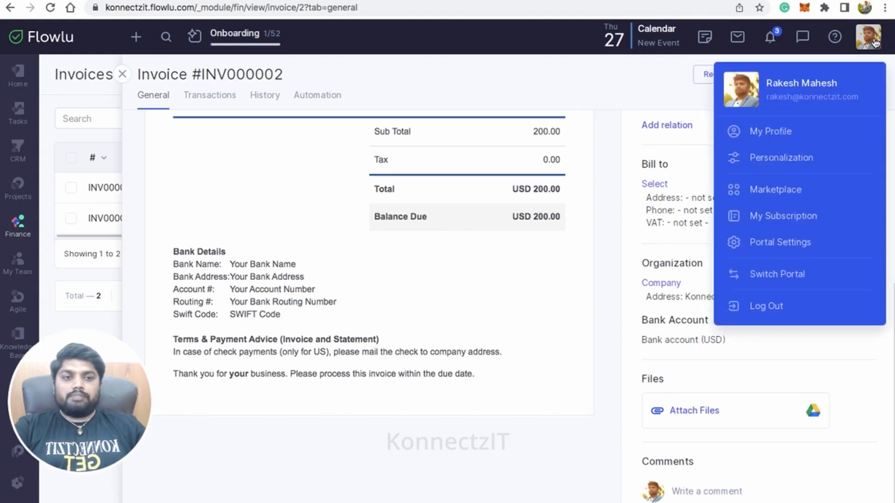
click(782, 242)
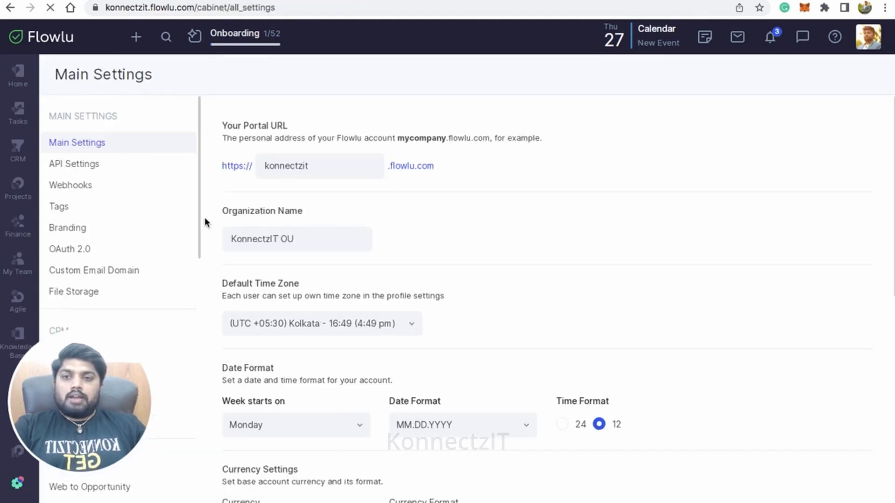
click(84, 189)
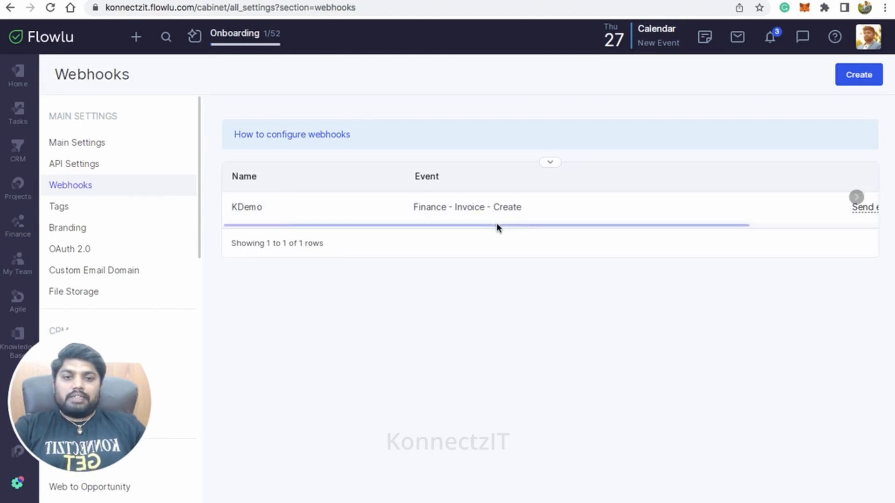
drag(496, 224, 404, 224)
- Start a new webhook named "KonnectzIT Demo" and paste the copied webhook URL as its endpoint
click(857, 75)
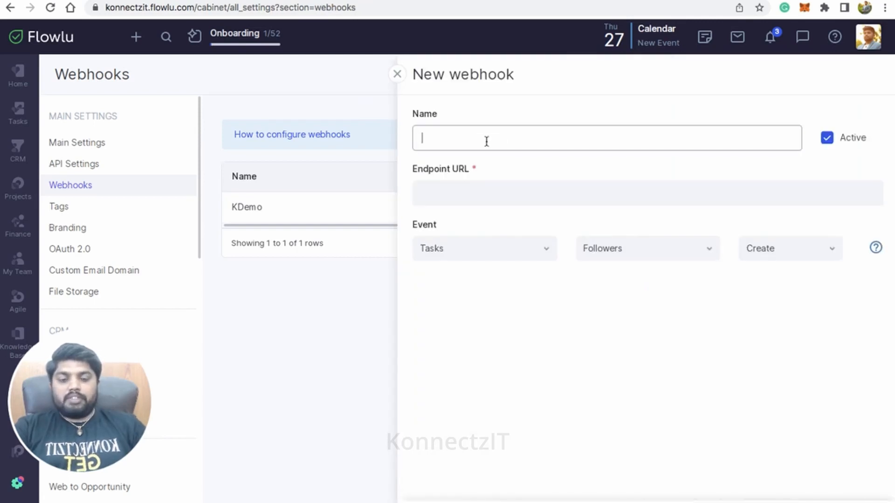
text(Konnec)
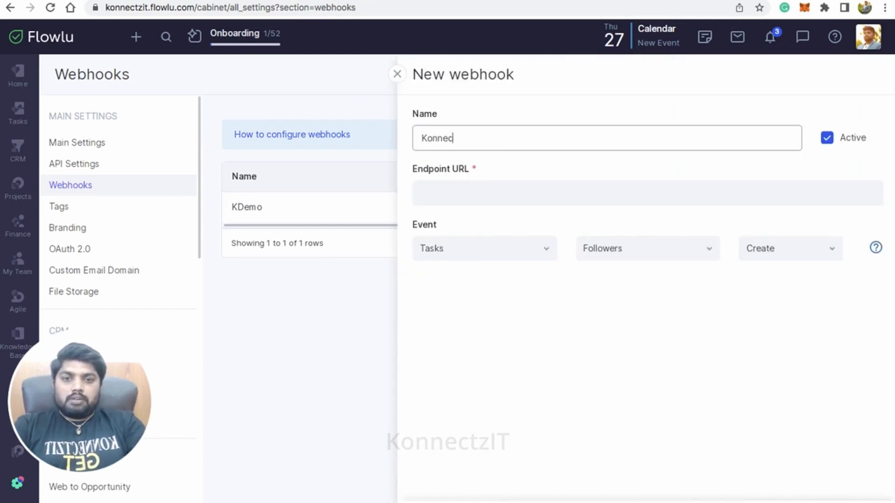
text(tzIT Demo)
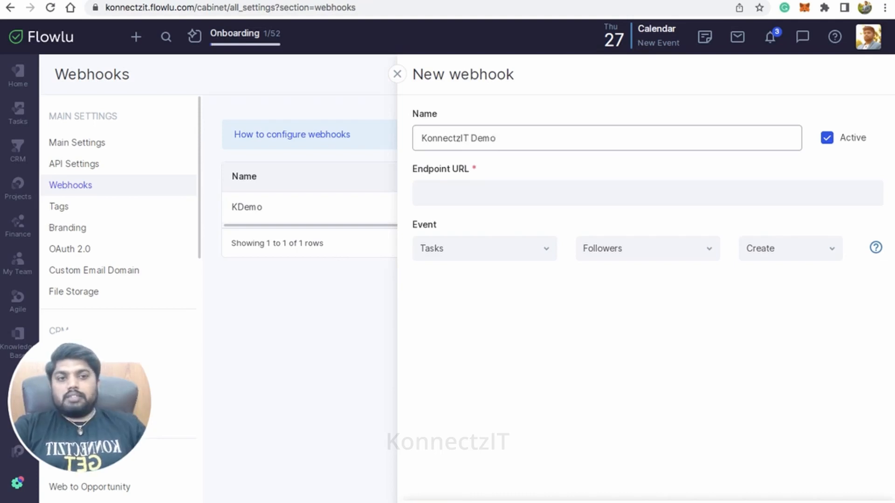
click(475, 193)
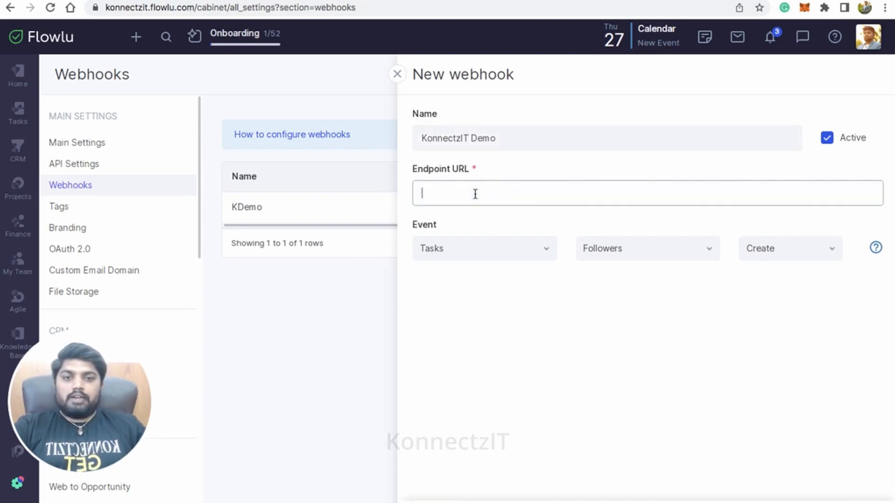
key(ctrl+v)
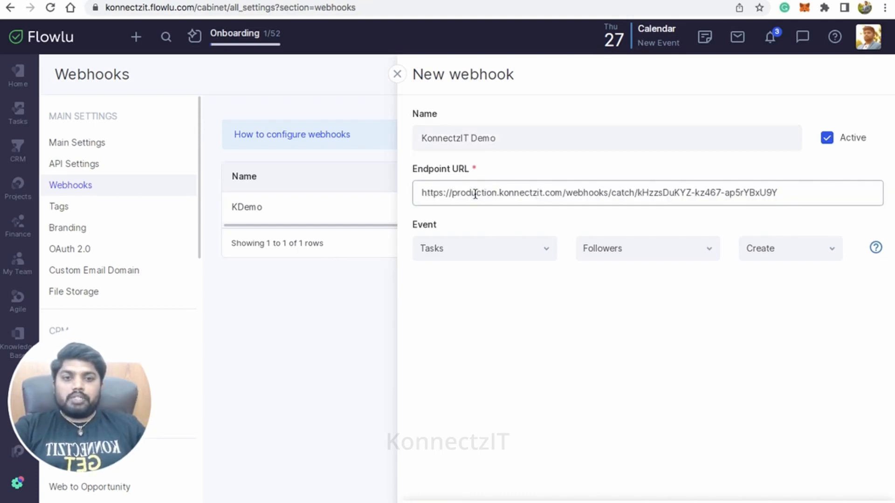
- Set the webhook's event to Finance, Invoice, Create and save the webhook
click(490, 249)
scroll(502, 344, down, 1)
click(471, 354)
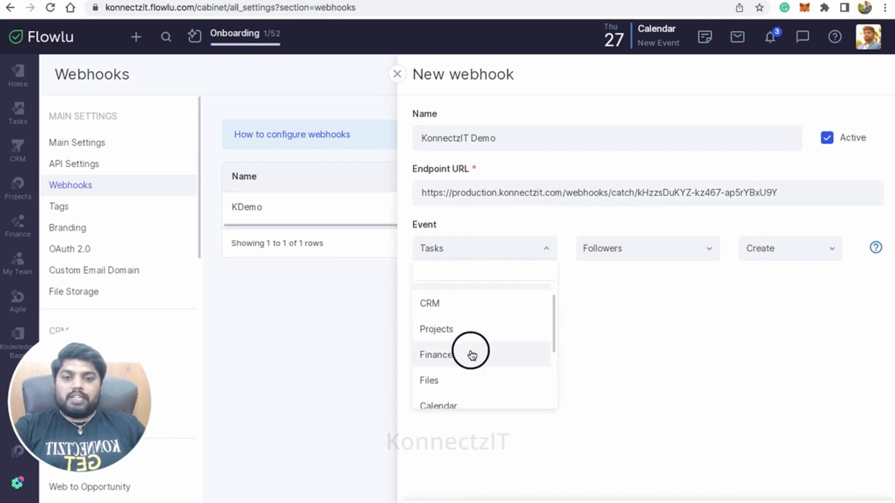
click(629, 248)
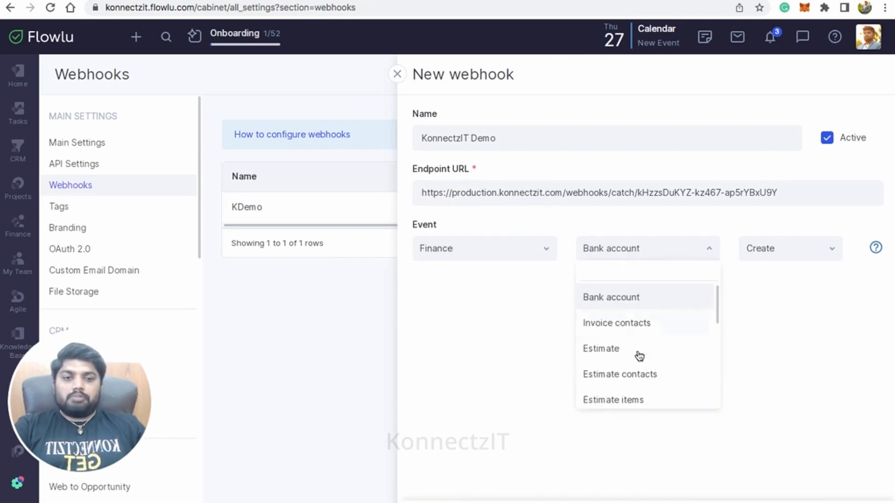
scroll(644, 358, down, 2)
scroll(643, 358, down, 1)
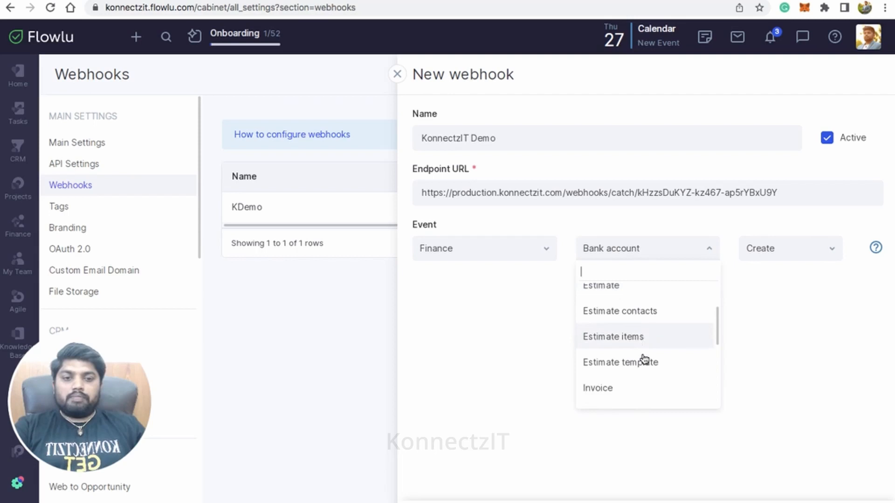
click(622, 386)
click(797, 259)
click(793, 257)
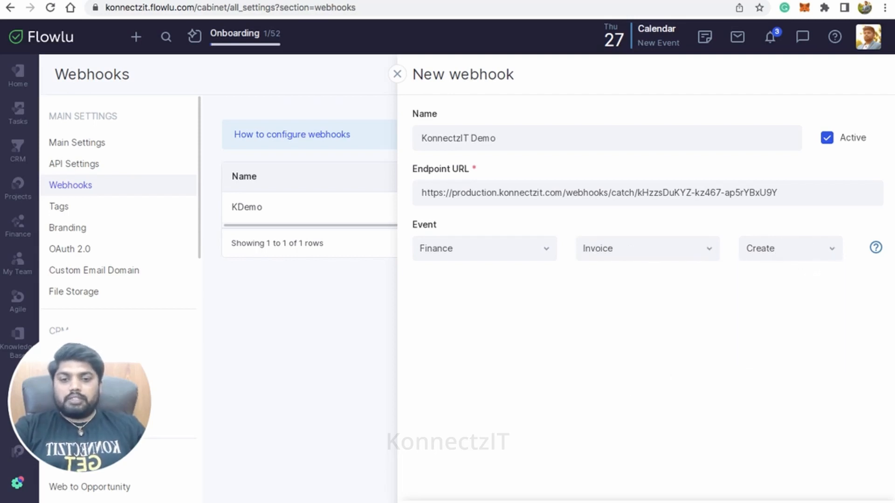
click(431, 501)
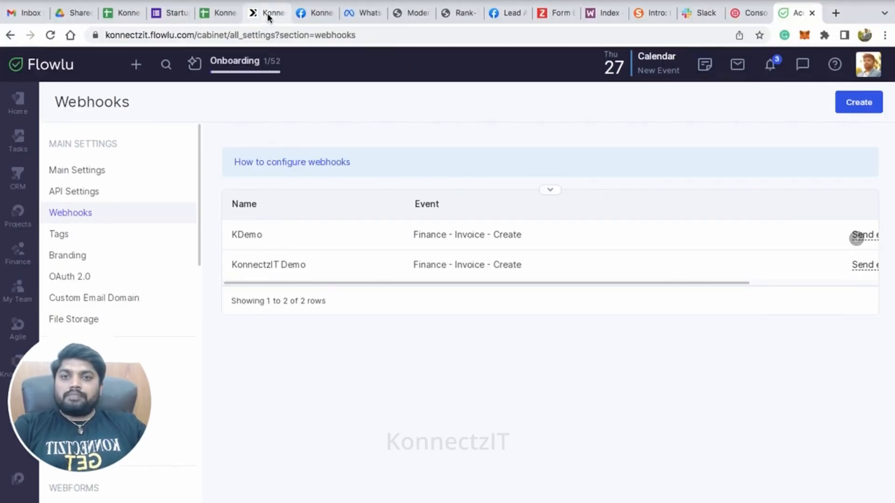
- Return to KonnectzIT and start capturing the webhook response on the Flowlu card
click(268, 14)
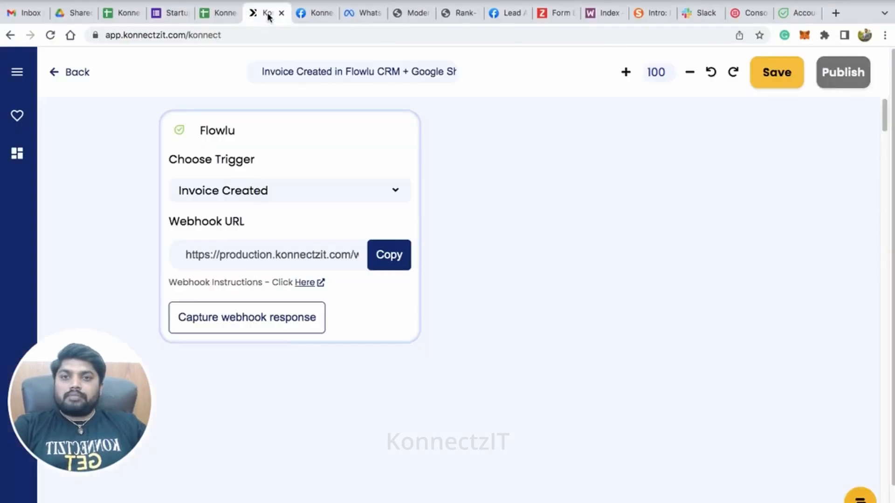
click(275, 326)
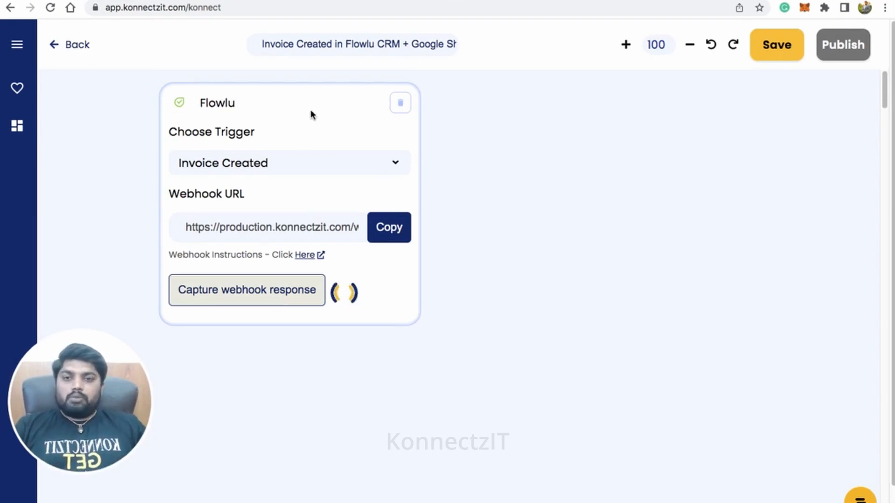
drag(310, 114, 281, 134)
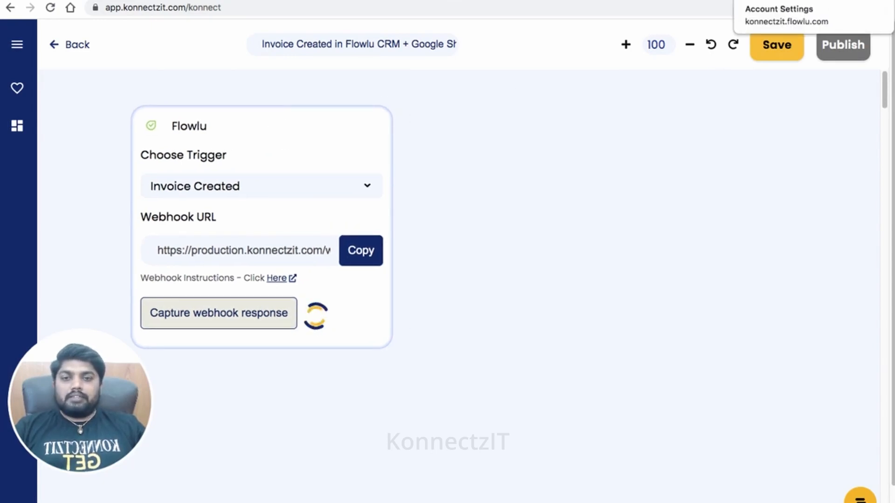
- Switch to Flowlu and start a new invoice from the Finance module's Invoices list
click(799, 1)
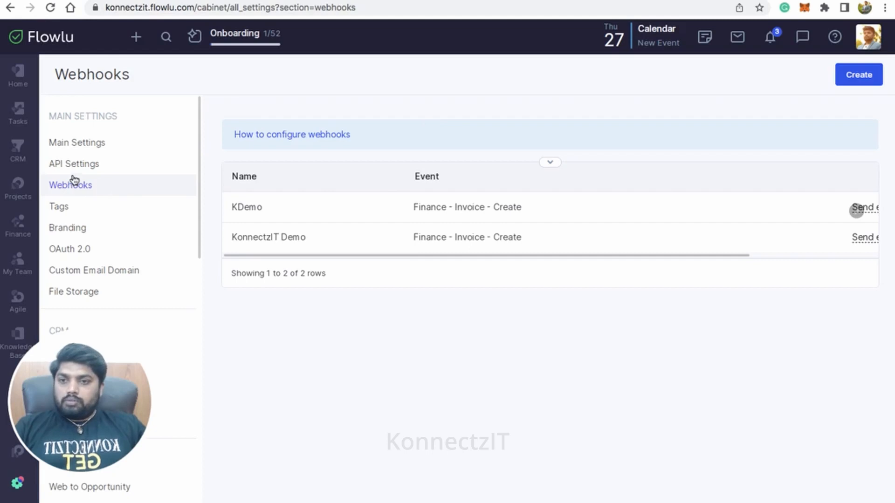
click(27, 238)
click(136, 119)
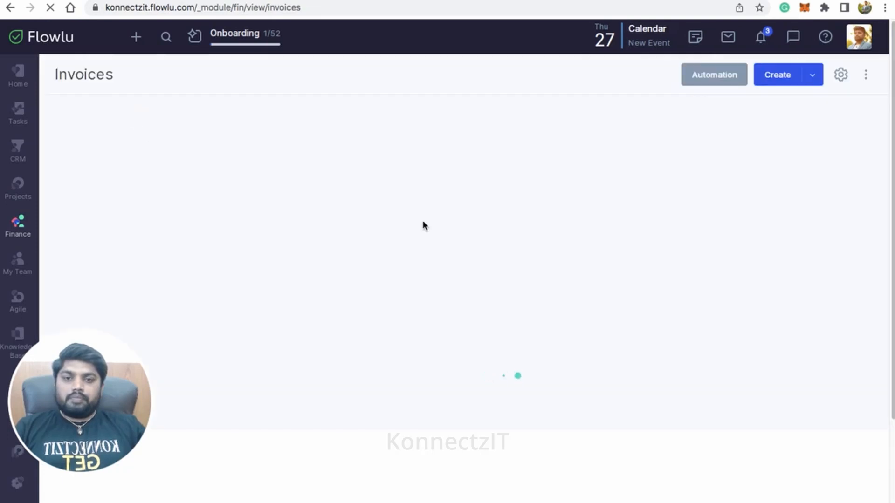
click(784, 75)
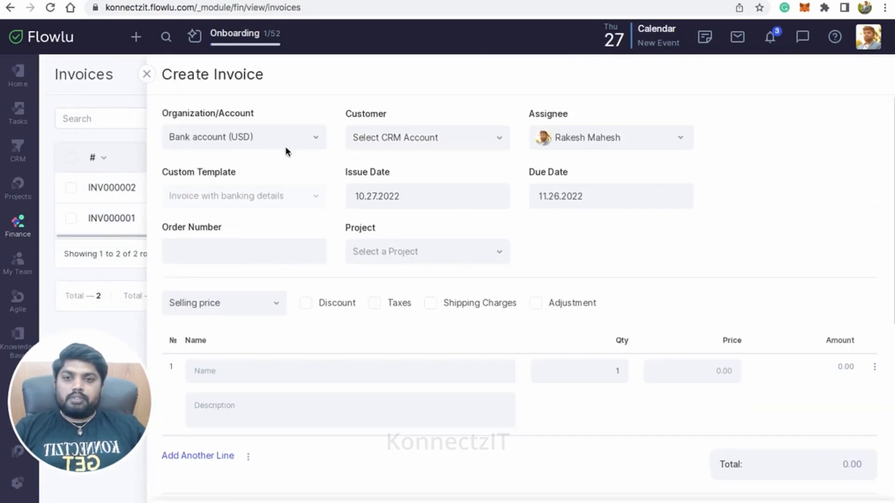
- Enter the invoice's order number and assign the invoice to the KDemo project
click(259, 255)
click(261, 284)
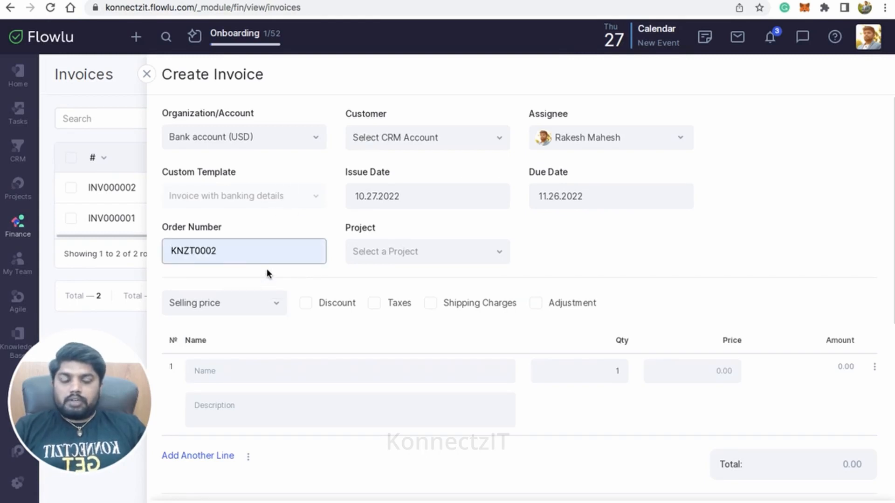
key(BackSpace)
text(3)
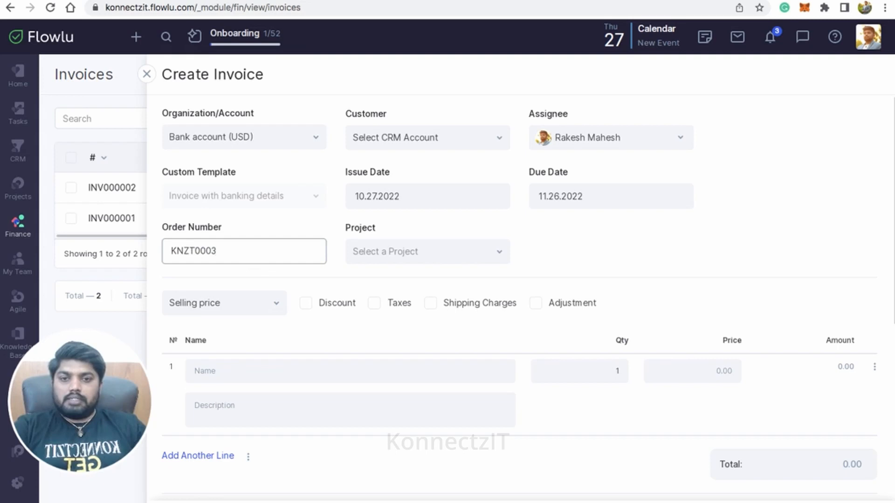
click(401, 251)
click(399, 307)
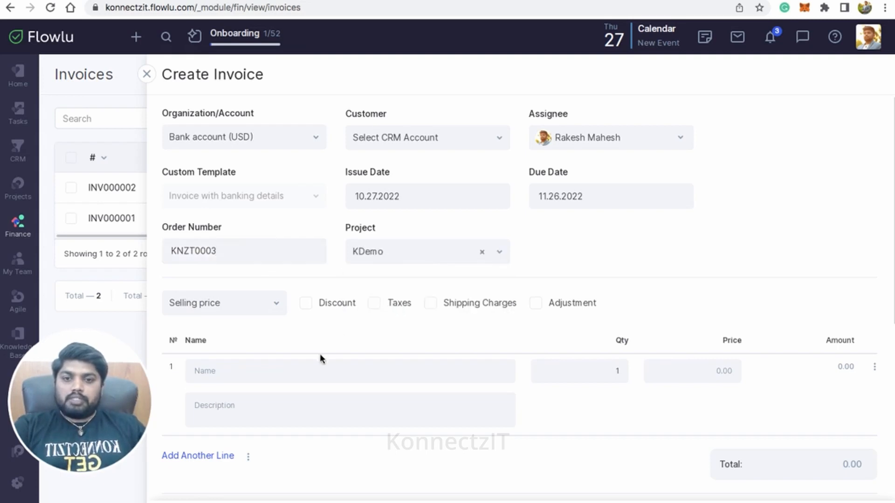
- Add the KonnectzIT Demo1 product as the invoice's first line item with a quantity of 03
click(281, 376)
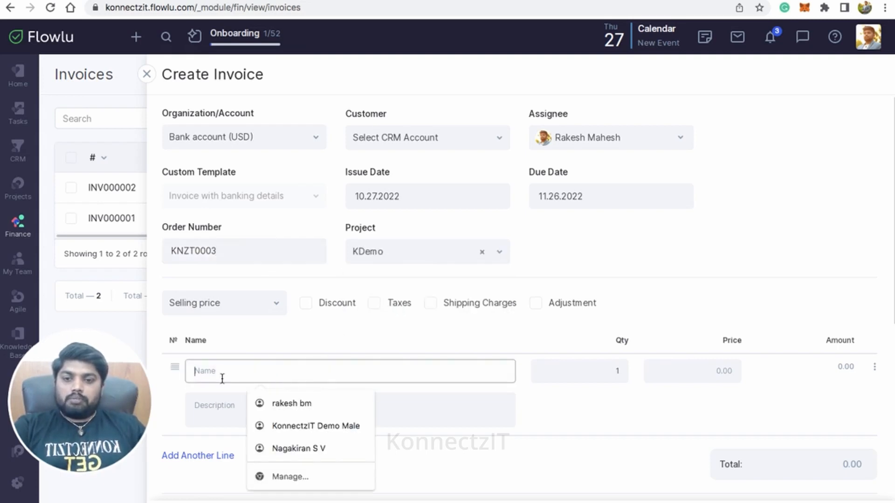
text(Ko)
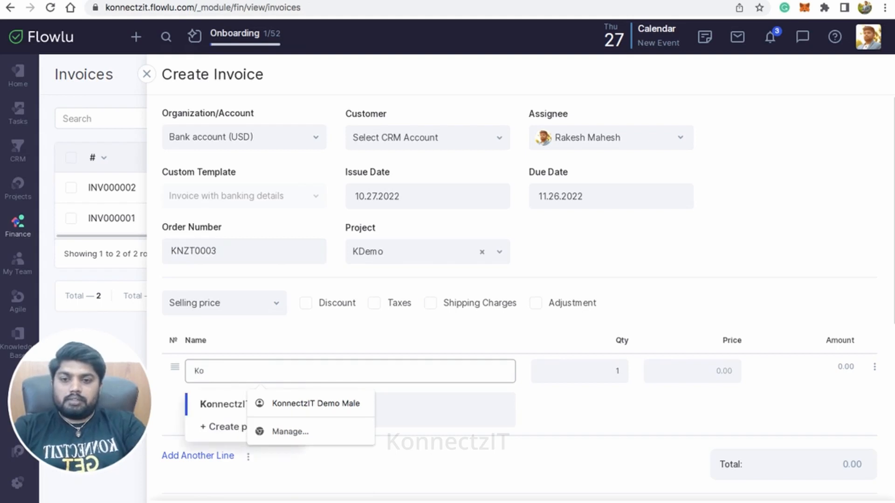
click(213, 404)
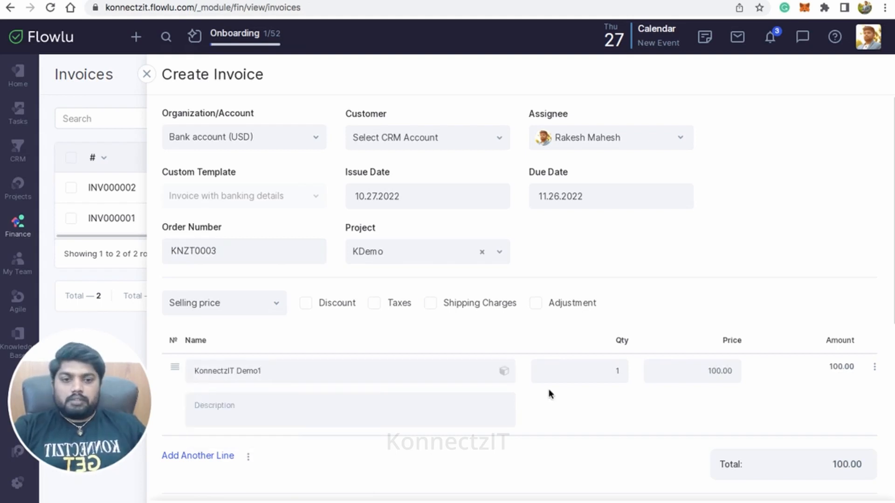
click(615, 372)
text(03)
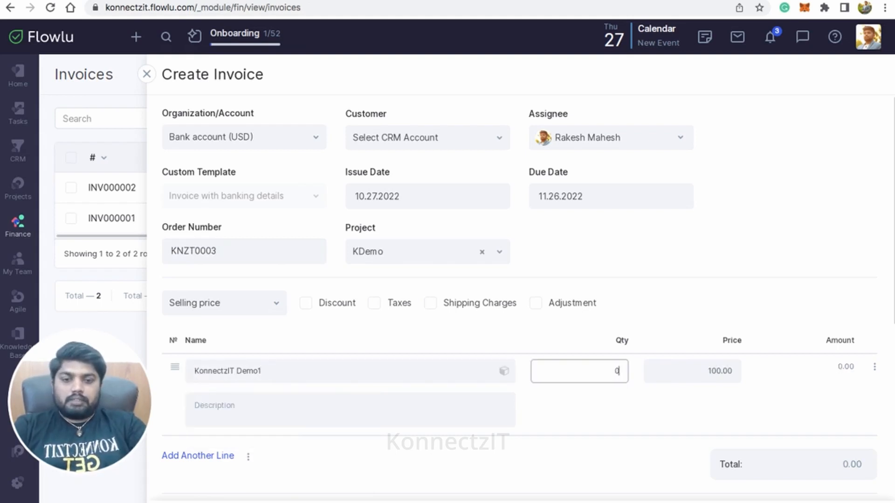
scroll(547, 361, down, 8)
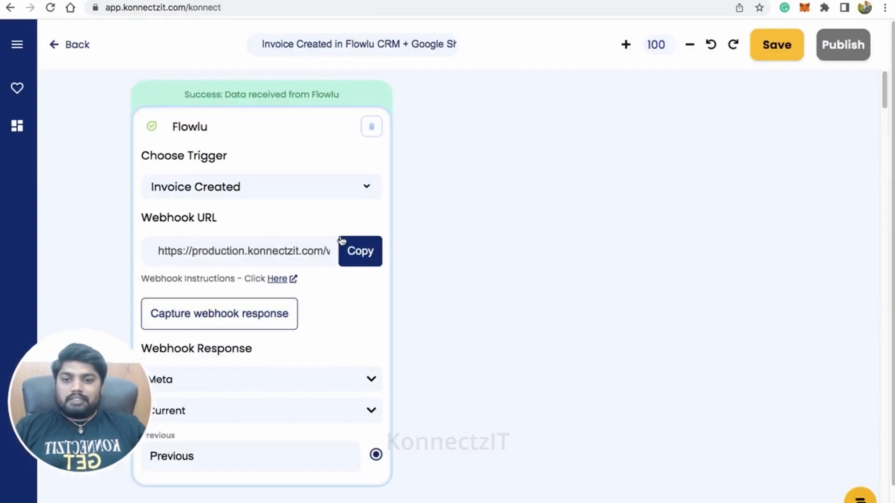
- Back in KonnectzIT, expand the Current section of the Flowlu webhook response and review the captured invoice fields
drag(290, 135, 316, 124)
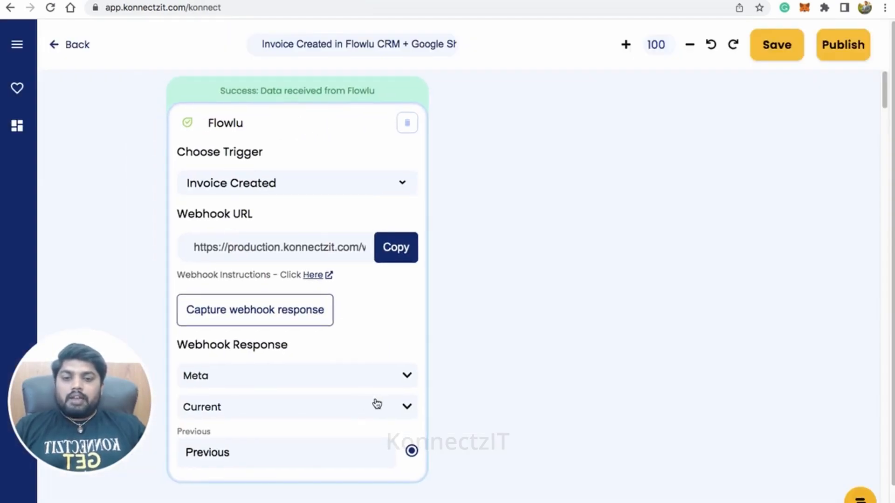
click(405, 408)
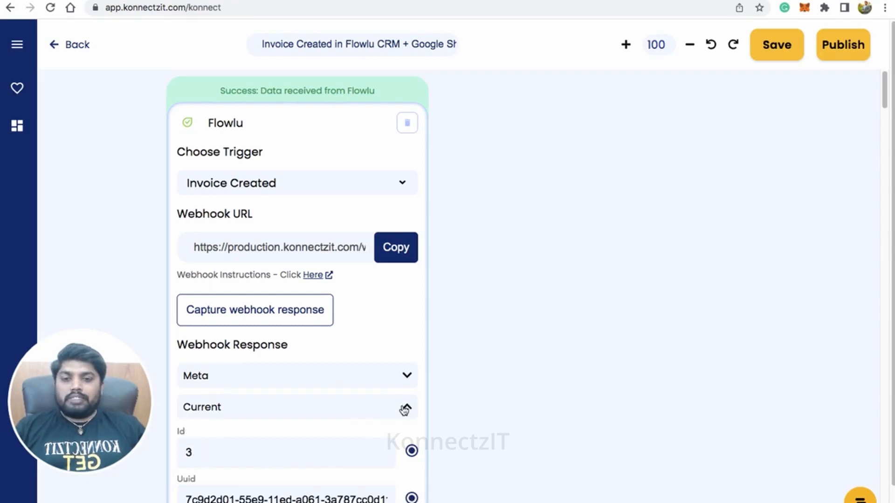
scroll(508, 416, down, 5)
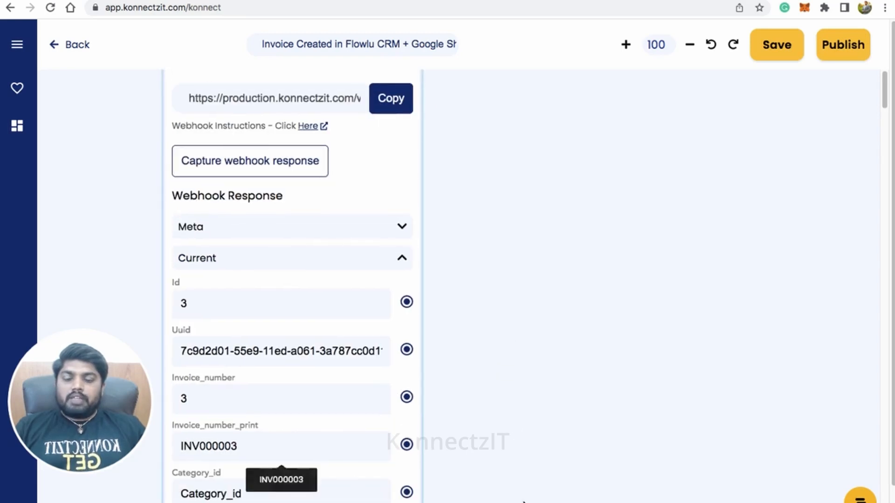
click(506, 496)
scroll(505, 400, down, 4)
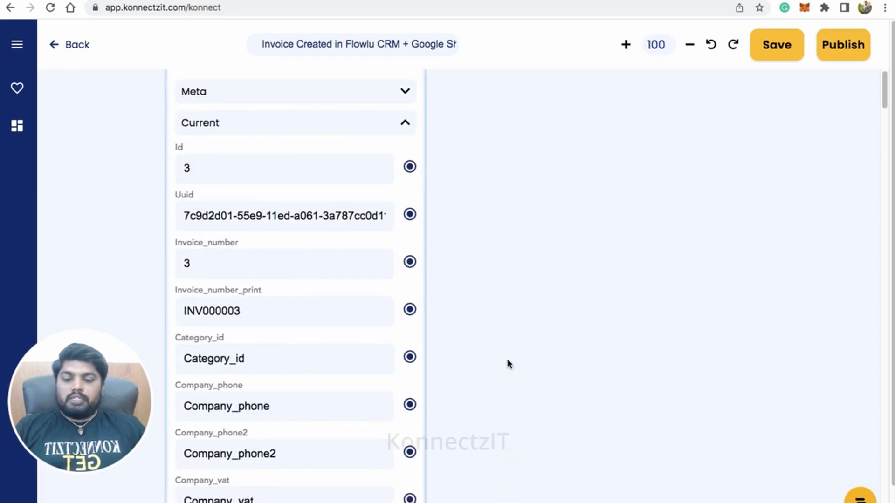
drag(506, 355, 519, 464)
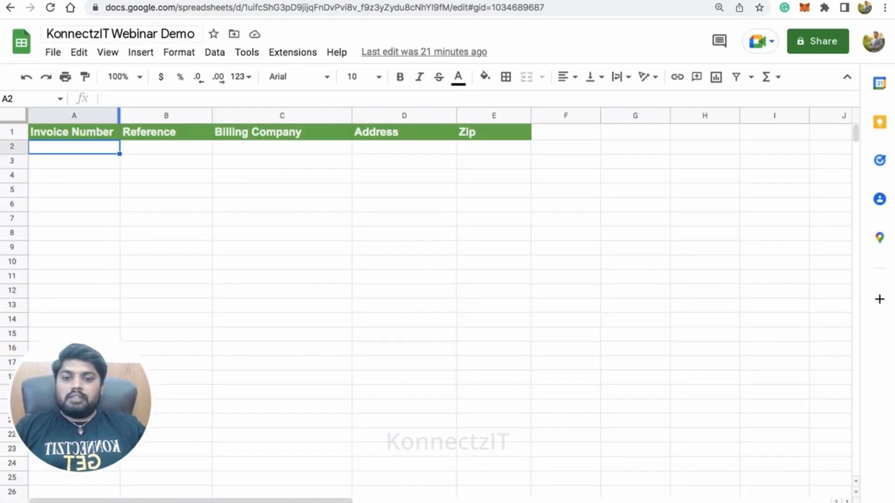
- Switch to the KonnectzIT Webinar Demo spreadsheet in Google Sheets and examine its column headers from Invoice Number to Zip
click(106, 136)
click(148, 136)
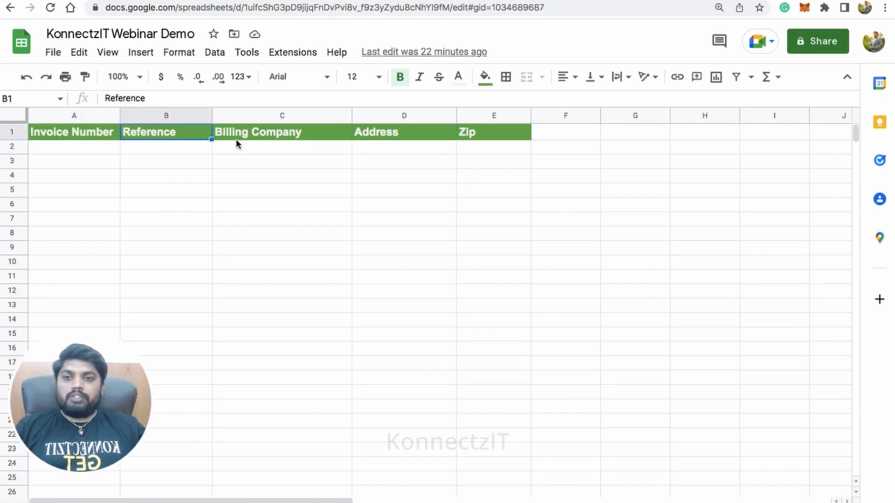
click(270, 140)
click(390, 140)
click(487, 134)
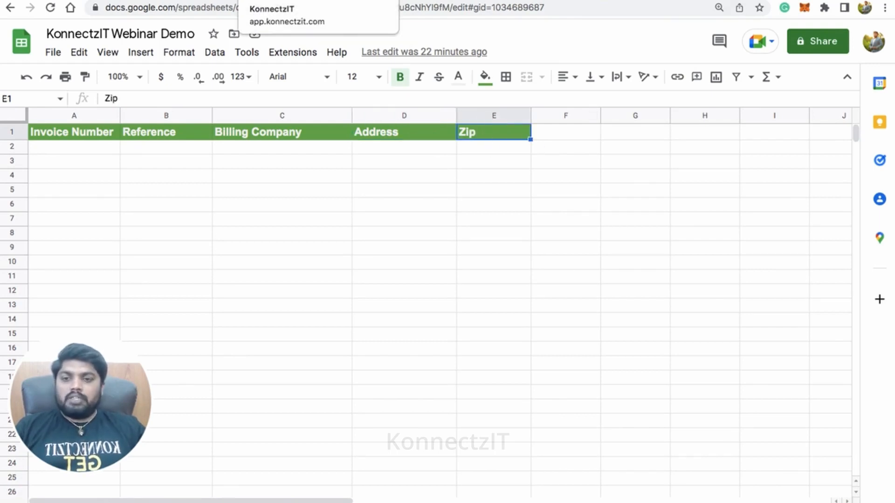
- Return to KonnectzIT, search the apps for "sheet" and place a Google Sheet card beside the Flowlu card
click(284, 1)
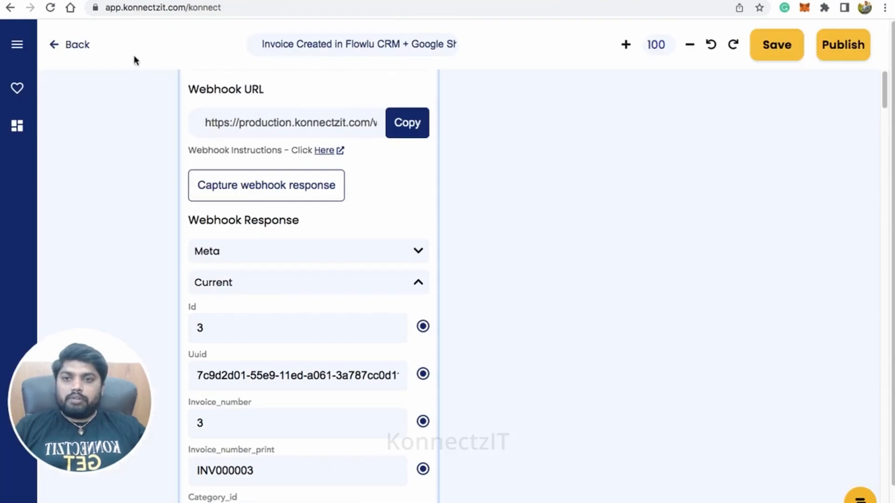
click(16, 44)
click(92, 96)
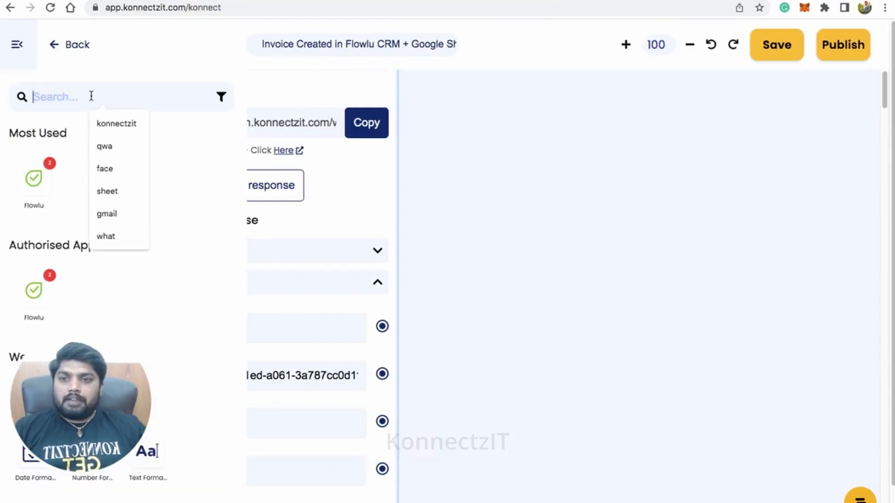
text(sheet)
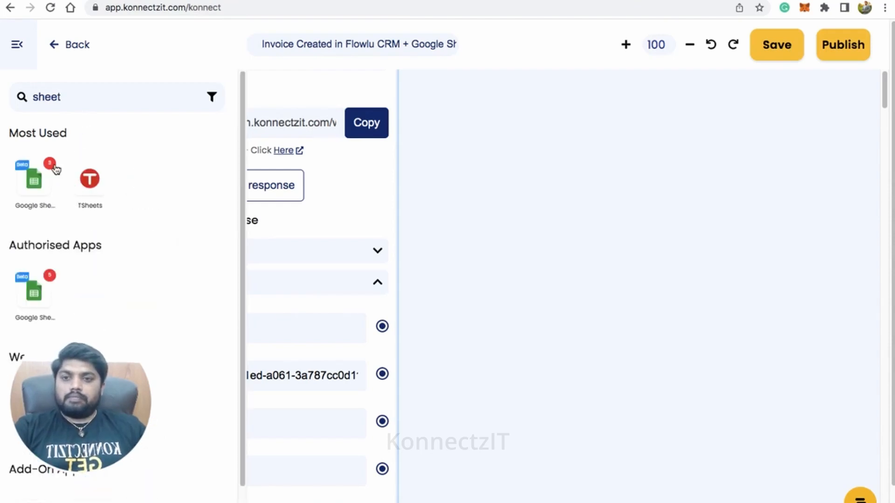
drag(32, 179, 513, 102)
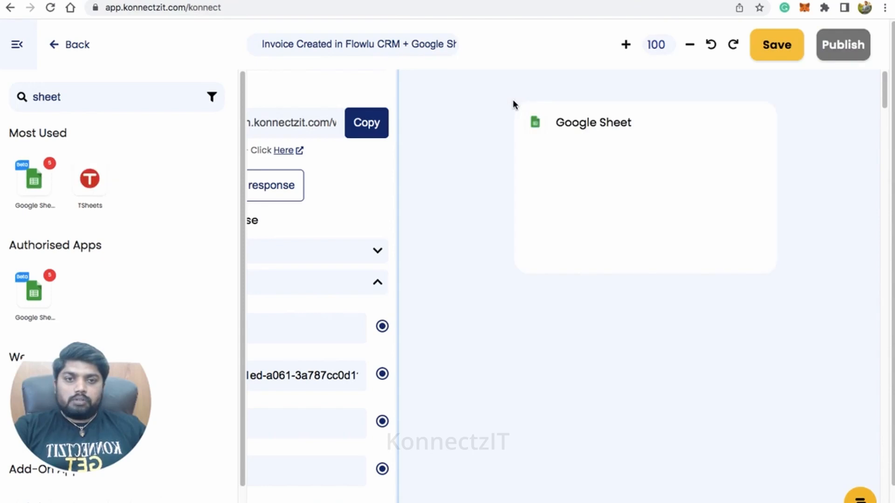
click(28, 46)
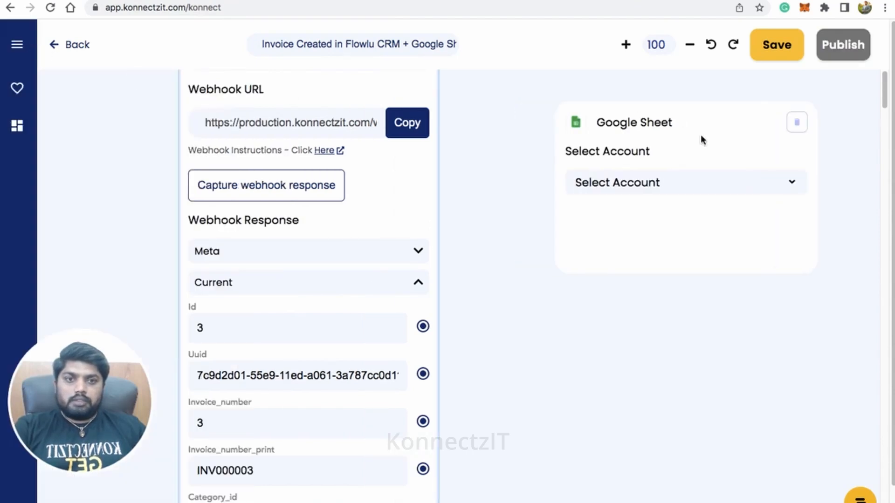
drag(699, 140, 615, 112)
- Set the Google Sheet card to use Google Sheet Account #5 with the Create Spreadsheet Row action
click(611, 160)
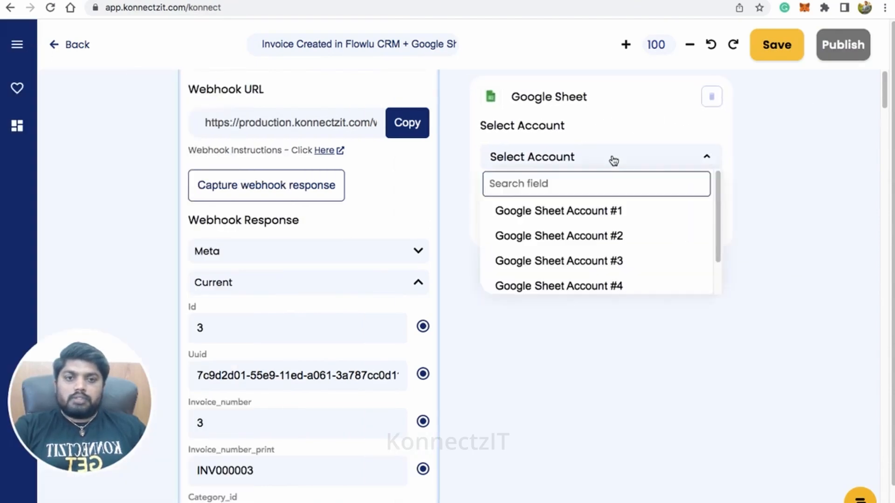
scroll(632, 265, down, 1)
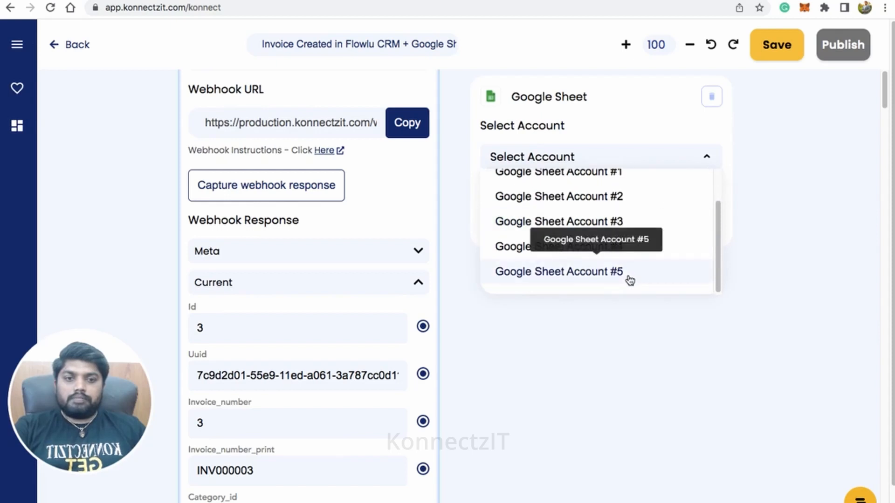
click(628, 278)
click(622, 221)
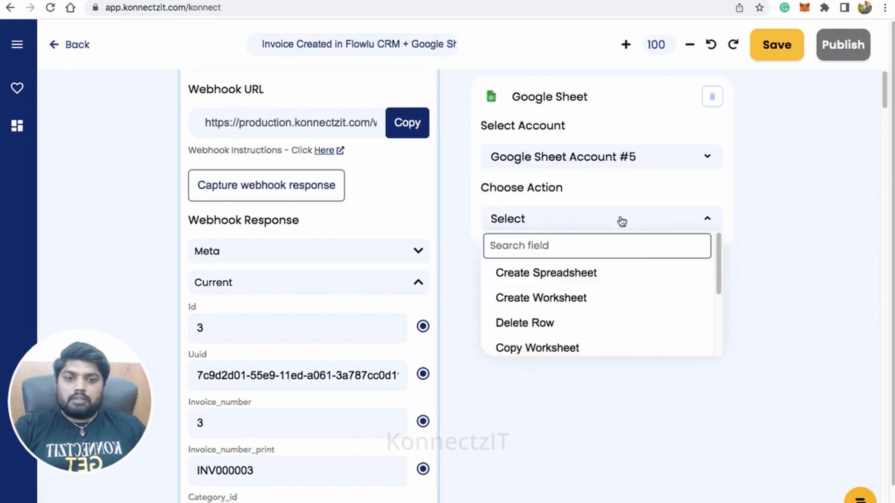
scroll(598, 321, down, 2)
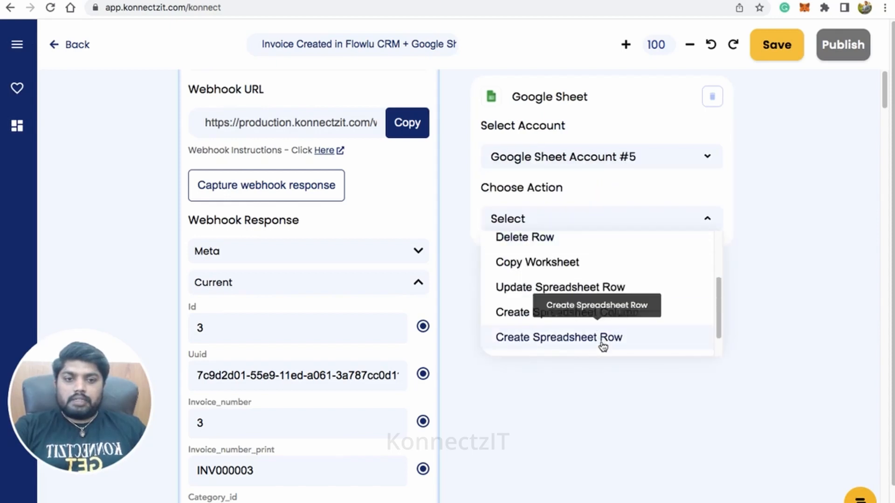
click(602, 338)
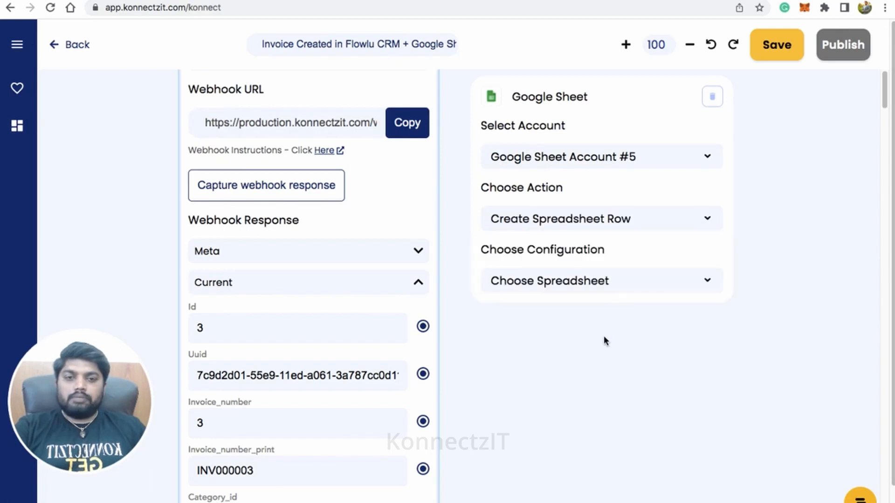
- Configure the Google Sheet card with the KonnectzIT Webinar Demo spreadsheet and its Flowlu Invoice demo sheet
click(604, 282)
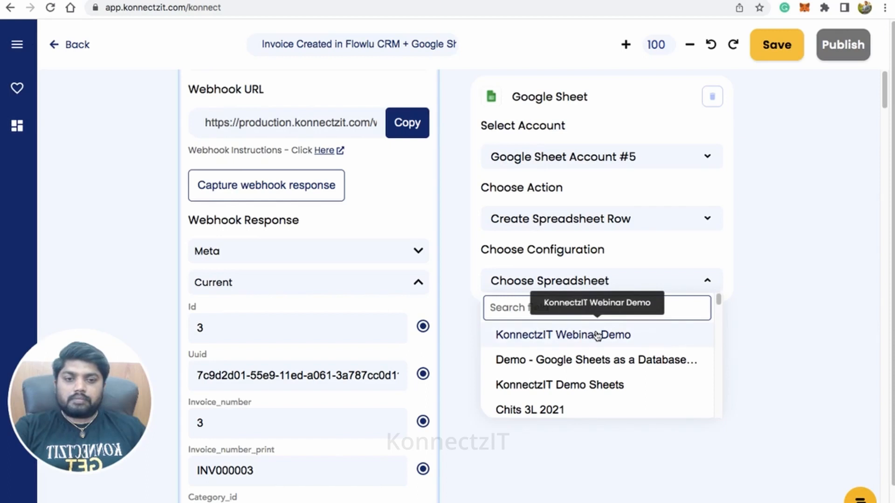
click(597, 335)
click(609, 315)
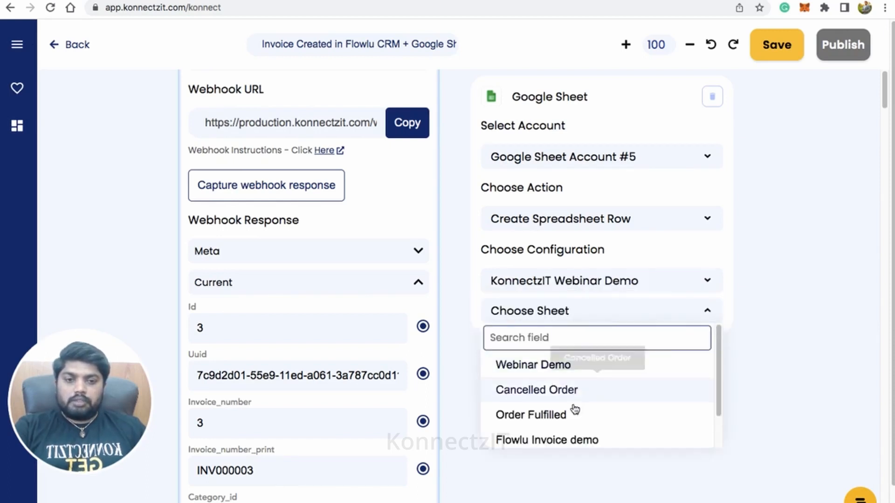
click(583, 441)
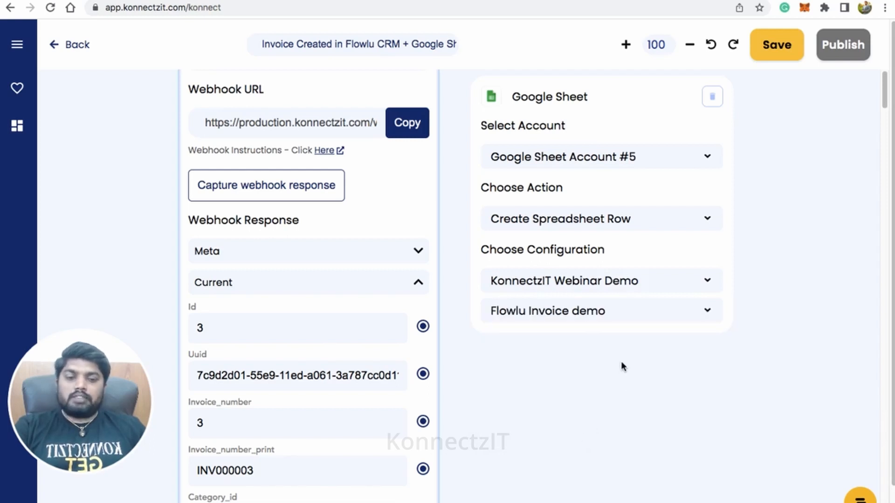
- Map Flowlu's Invoice_number_print field to the Invoice Number column of the Google Sheet card
drag(611, 104, 656, 75)
scroll(588, 263, down, 5)
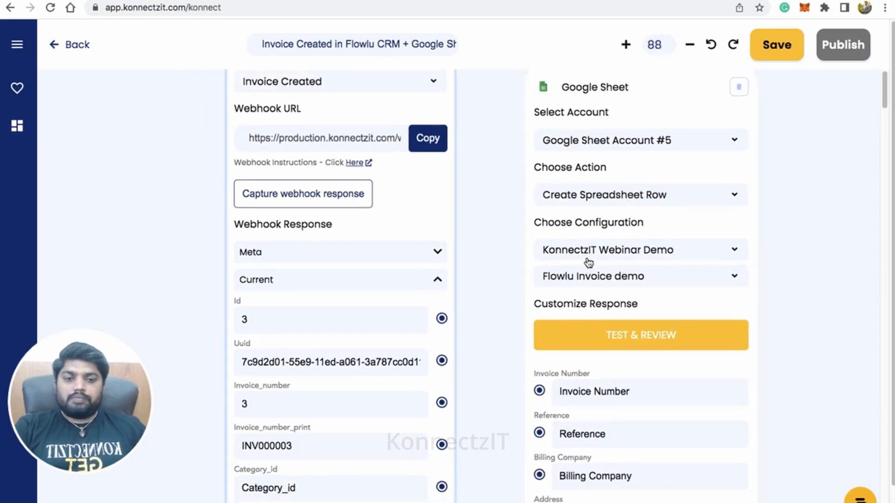
drag(496, 423, 499, 395)
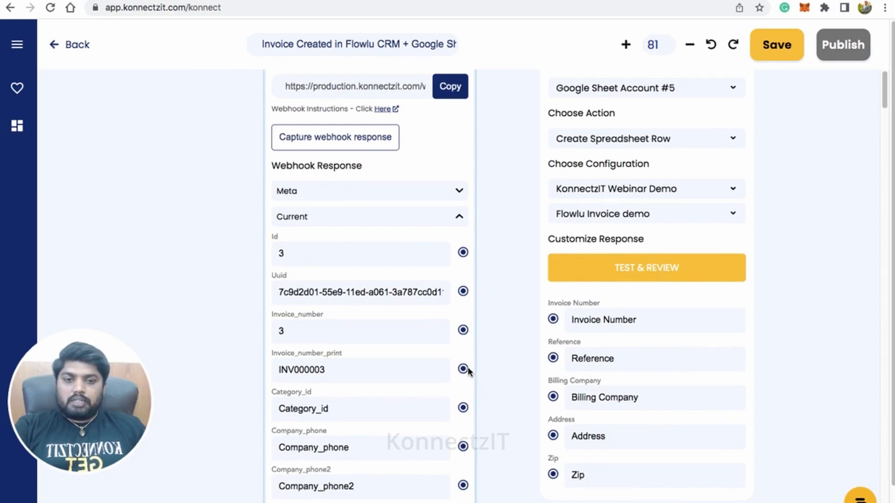
drag(464, 369, 552, 320)
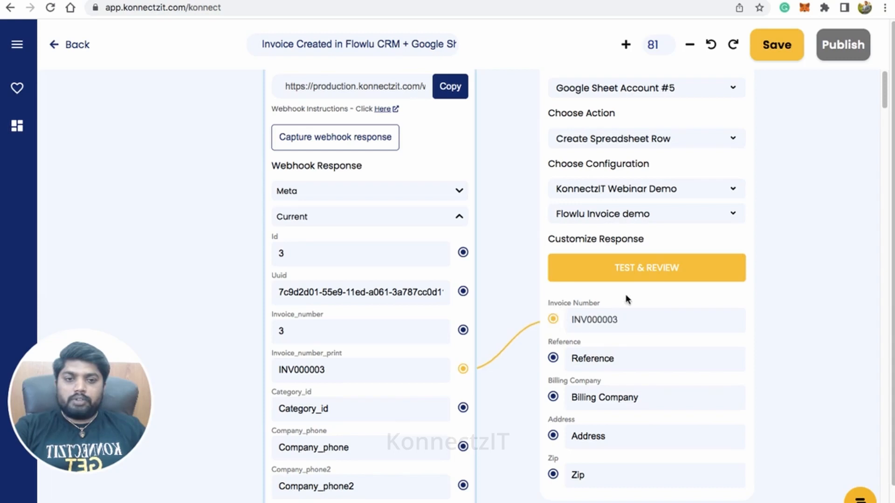
- Bring the Google Sheet card alongside Flowlu's Reference field and map that field to the Reference column
drag(651, 359, 696, 502)
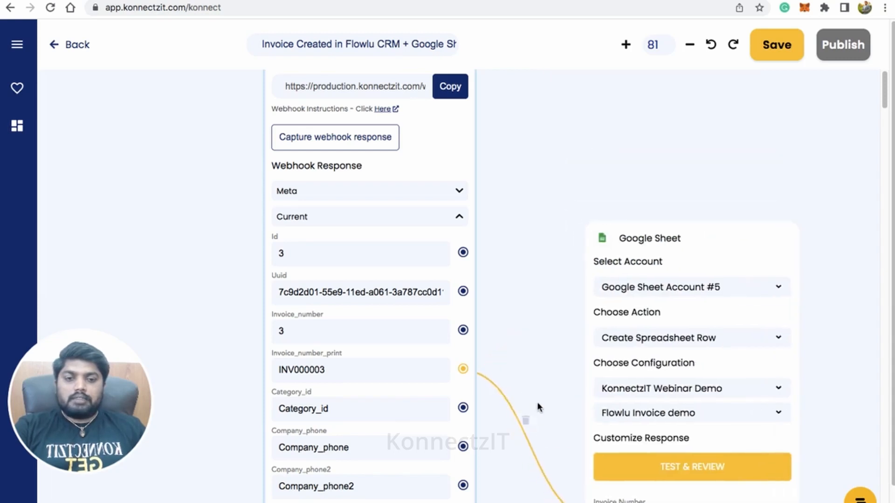
drag(538, 337, 548, 61)
drag(731, 182, 765, 471)
drag(543, 488, 556, 186)
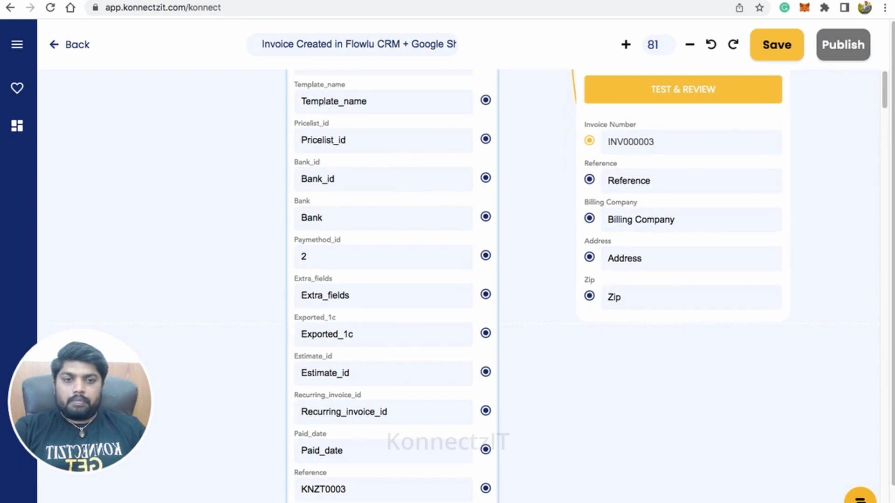
drag(485, 488, 593, 184)
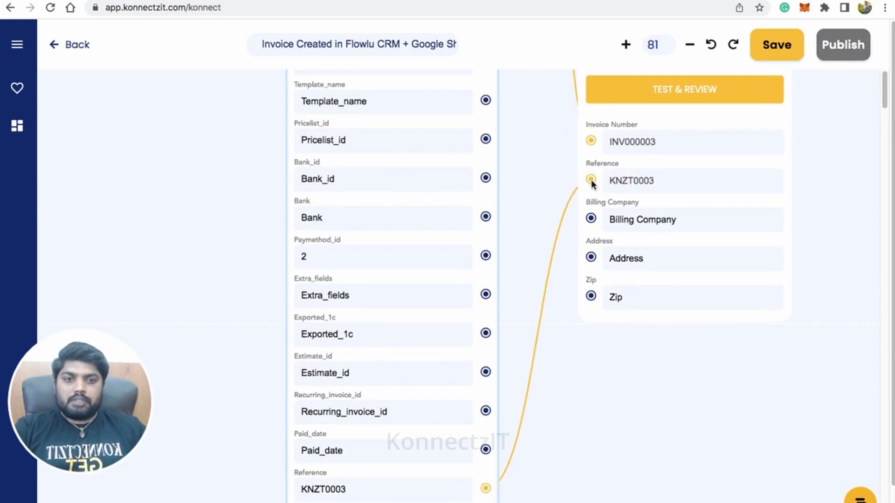
- Map Flowlu's Bill_from_city to Address, Bill_from_zip to Zip and Bill_from_address to Billing Company on the Google Sheet card
drag(619, 455, 620, 312)
drag(733, 182, 756, 293)
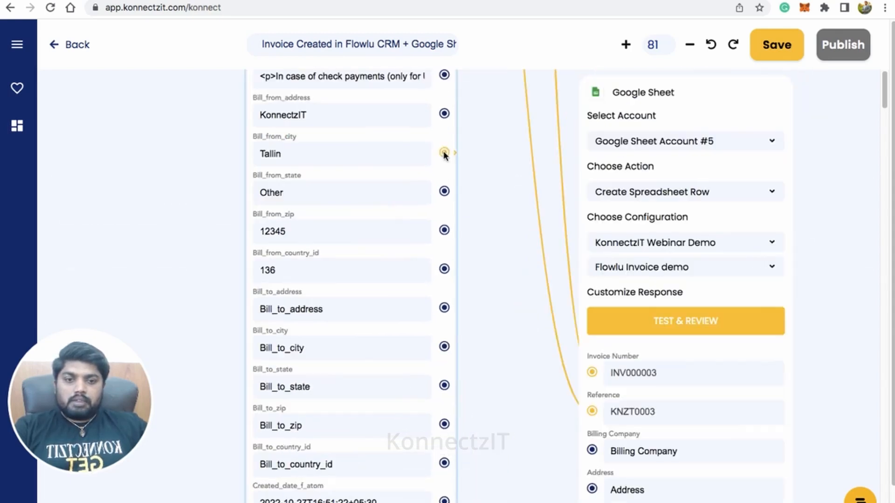
drag(446, 153, 594, 489)
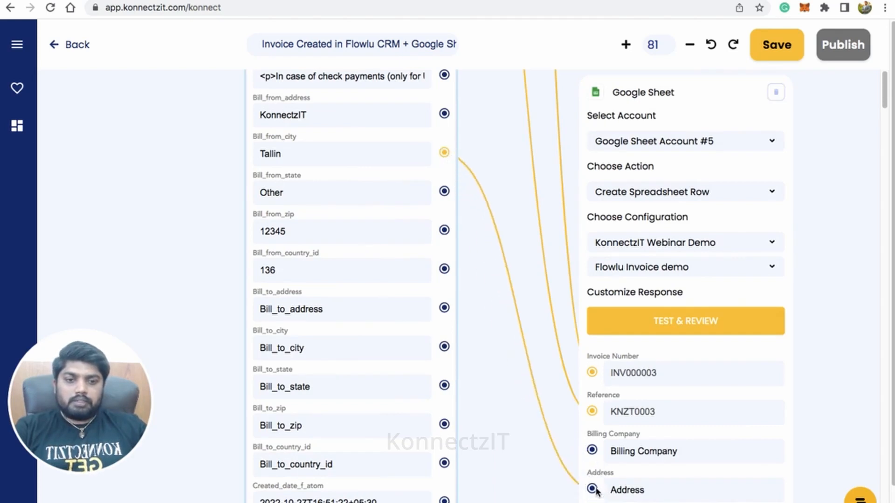
drag(443, 230, 592, 502)
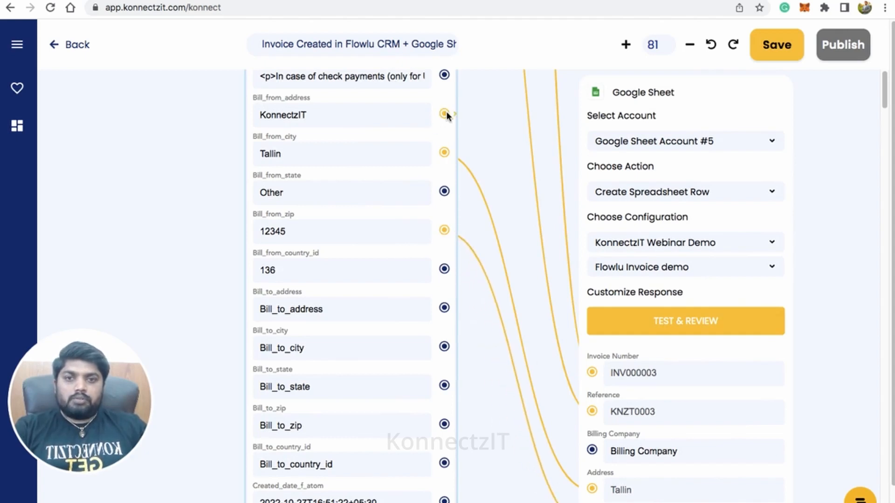
drag(444, 114, 592, 450)
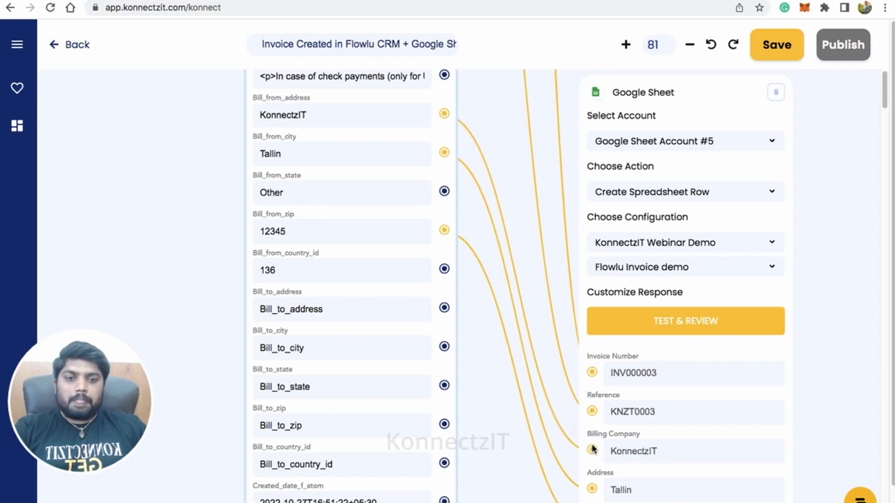
- Send the mapped invoice as a test row from the Google Sheet card and check each of its cells in the spreadsheet
scroll(735, 373, down, 3)
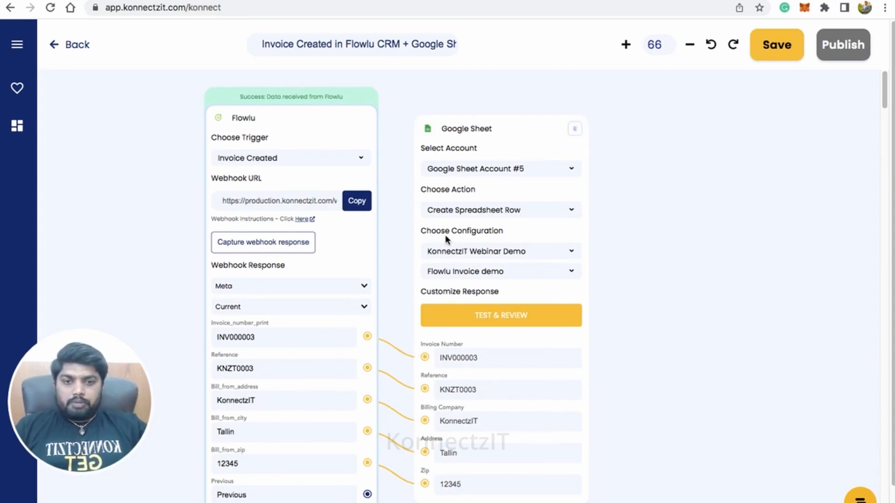
click(513, 319)
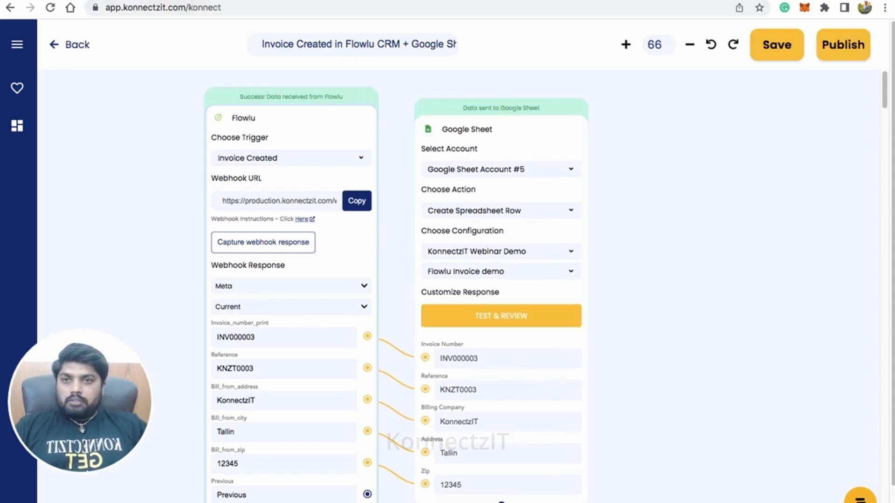
key(ctrl+Tab)
click(72, 153)
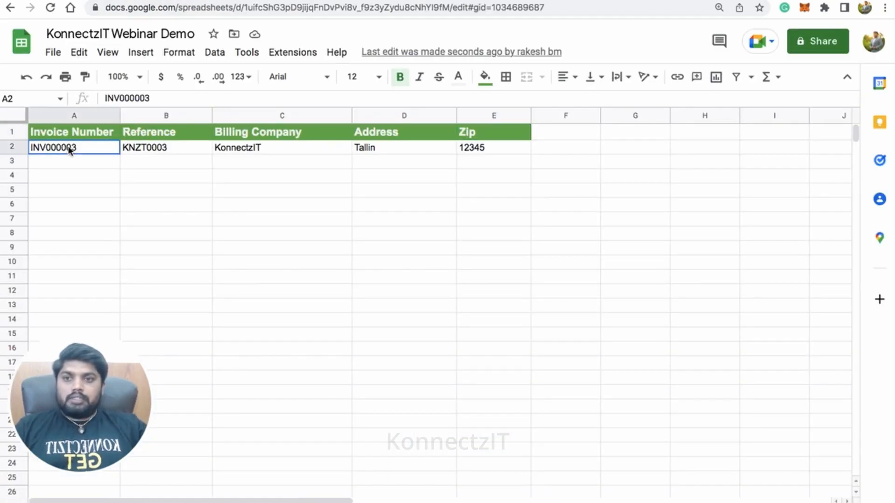
click(160, 149)
click(287, 154)
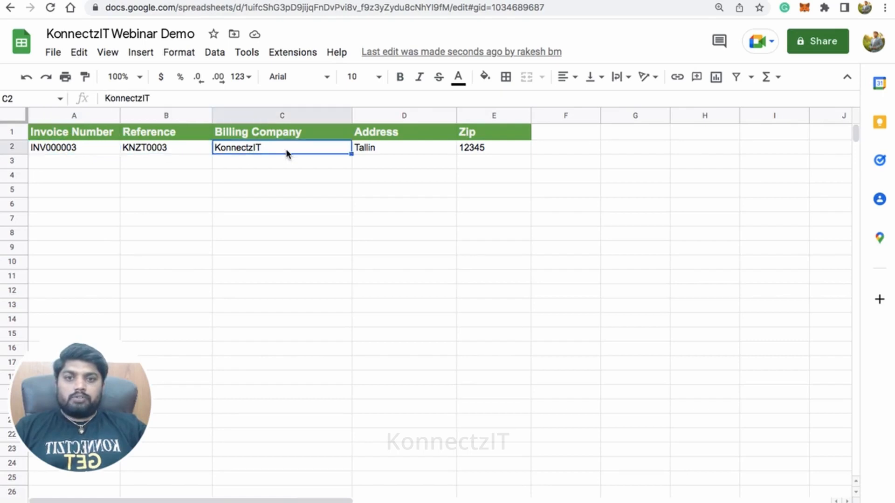
click(369, 150)
click(483, 150)
- Switch back to the KonnectzIT workflow and add a Text Formatter card beside the Google Sheet card
key(ctrl+Tab)
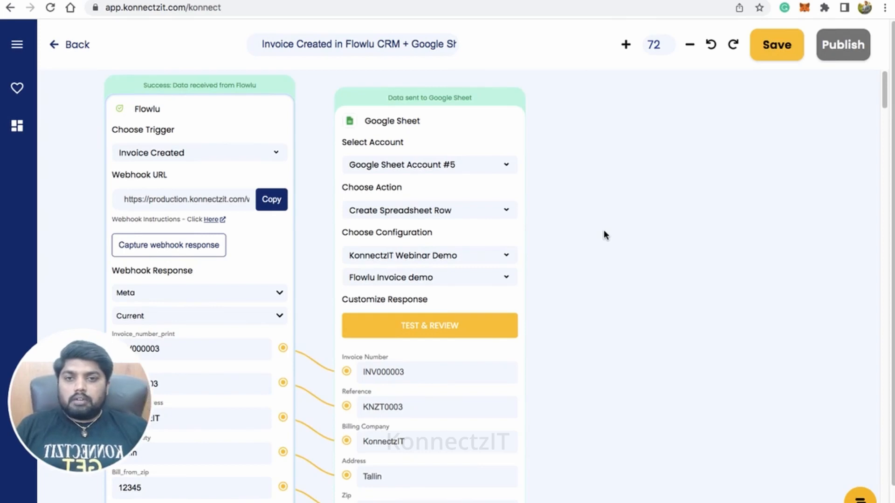
scroll(633, 243, down, 3)
scroll(629, 246, up, 2)
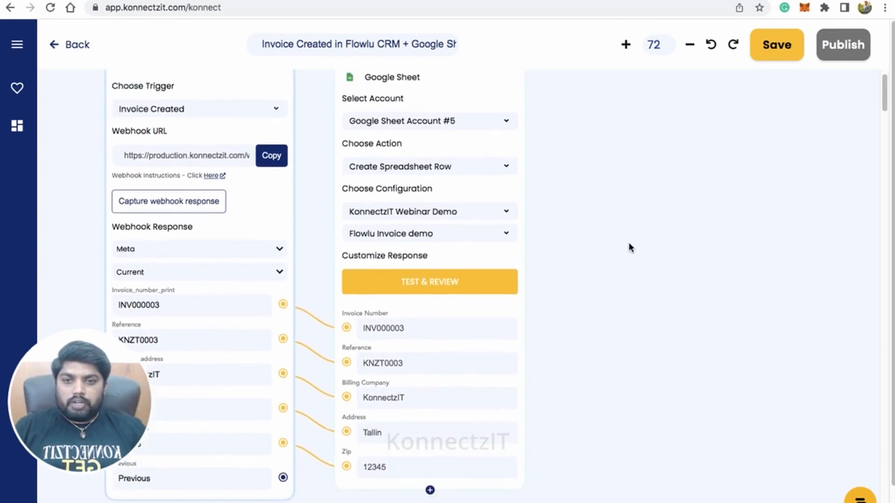
click(592, 213)
scroll(616, 226, down, 1)
scroll(618, 225, up, 1)
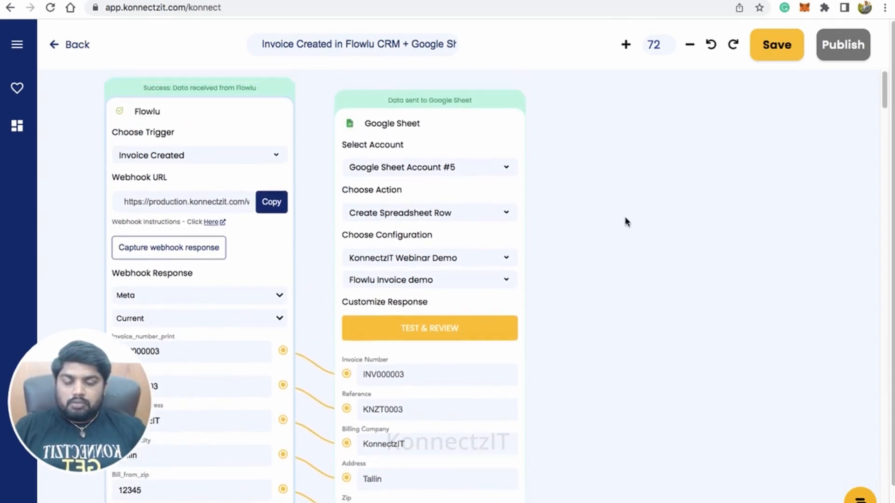
drag(618, 214, 597, 214)
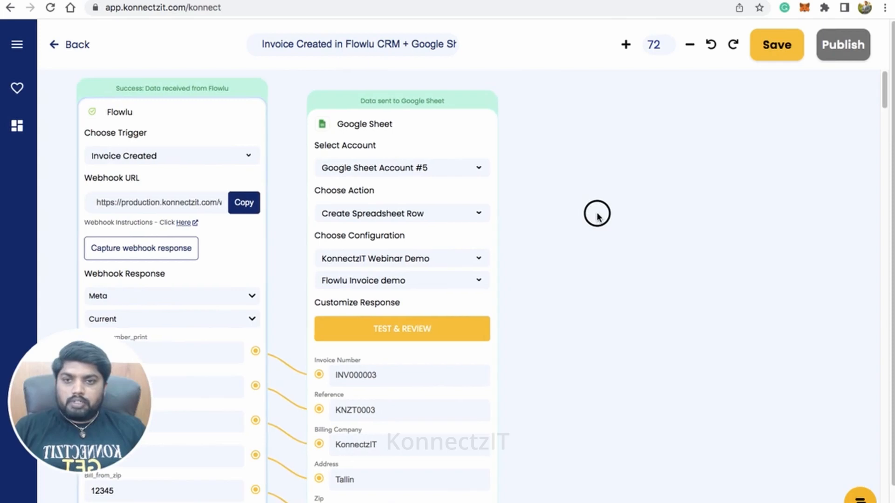
click(18, 49)
drag(147, 495, 549, 181)
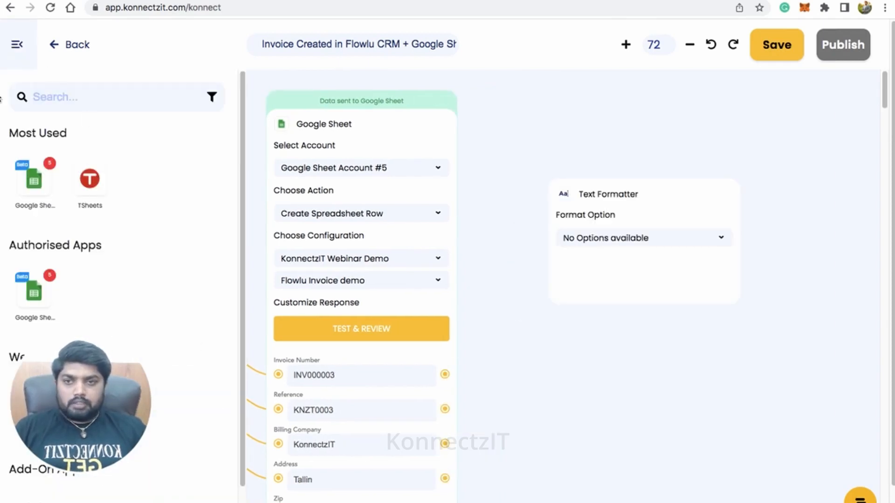
click(19, 49)
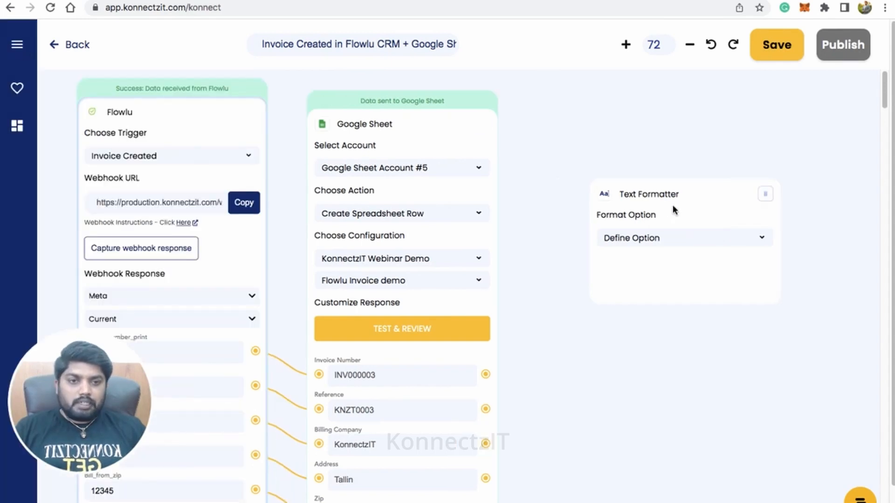
drag(660, 200, 626, 190)
- Set the Text Formatter card's format option to Merge Text
click(645, 230)
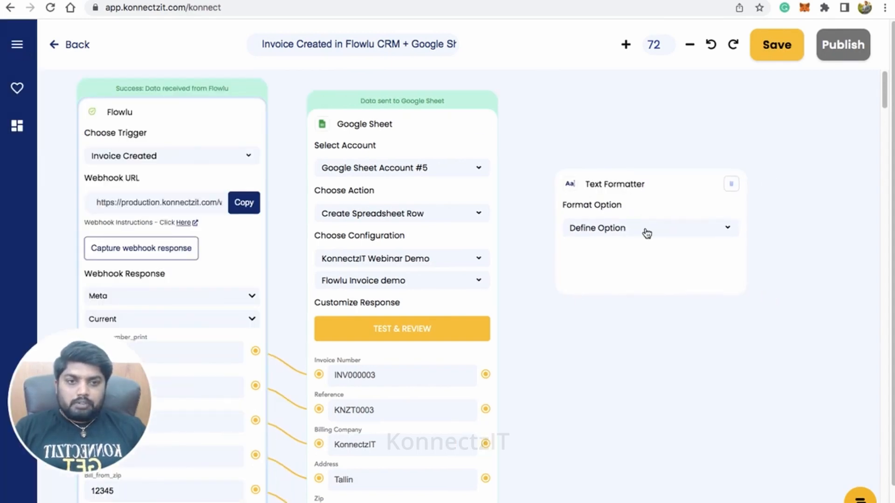
click(647, 233)
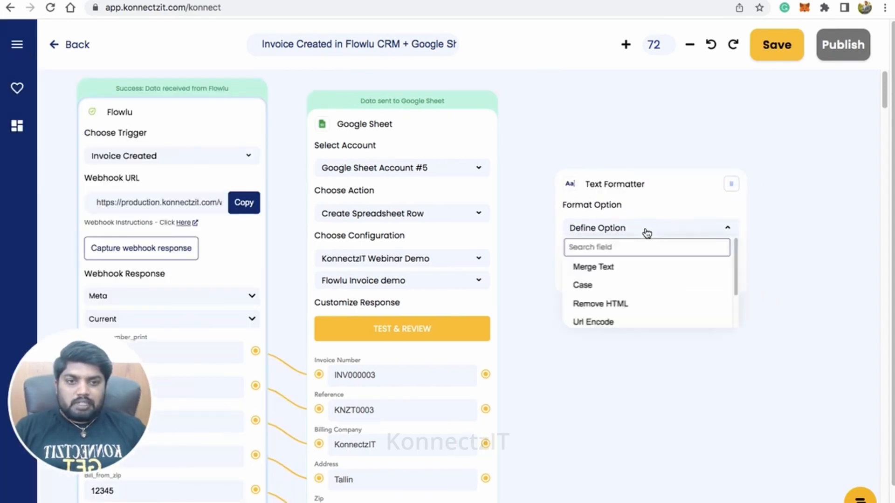
click(645, 273)
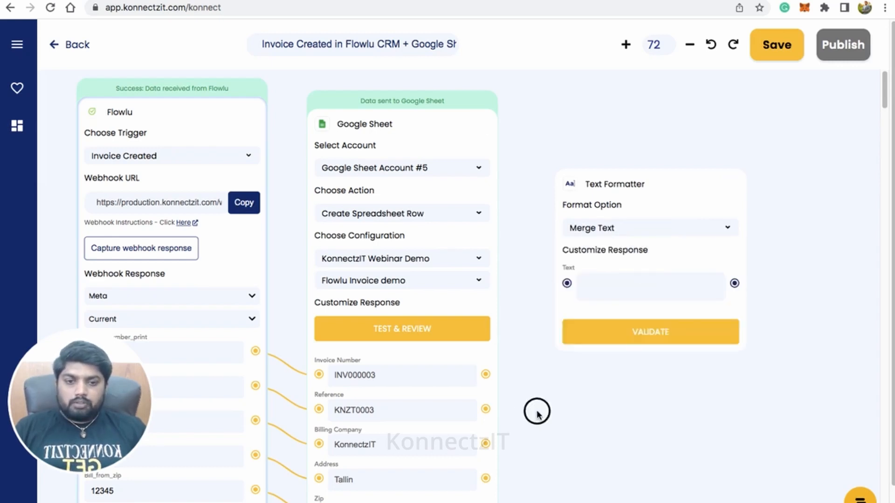
- Map Flowlu's Invoice_number_print, Reference, Bill_from_address, Bill_from_city and Bill_from_zip to the Text field of the Text Formatter card
drag(535, 412, 589, 376)
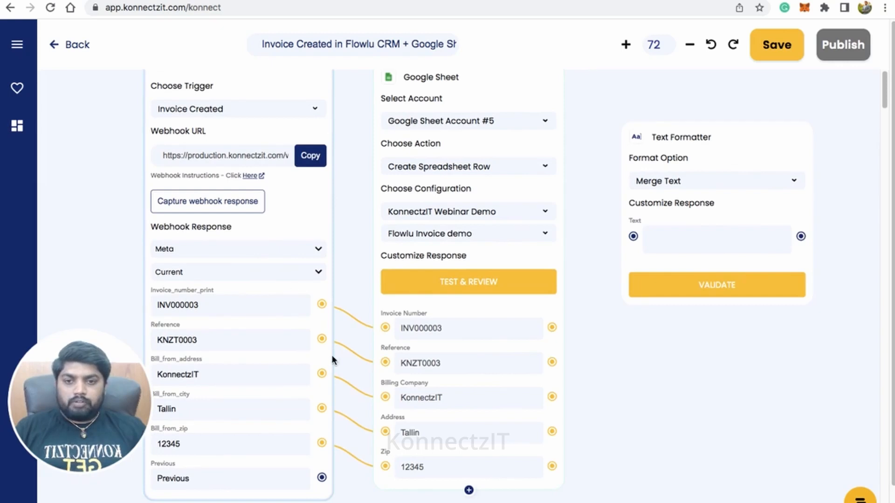
drag(323, 304, 633, 238)
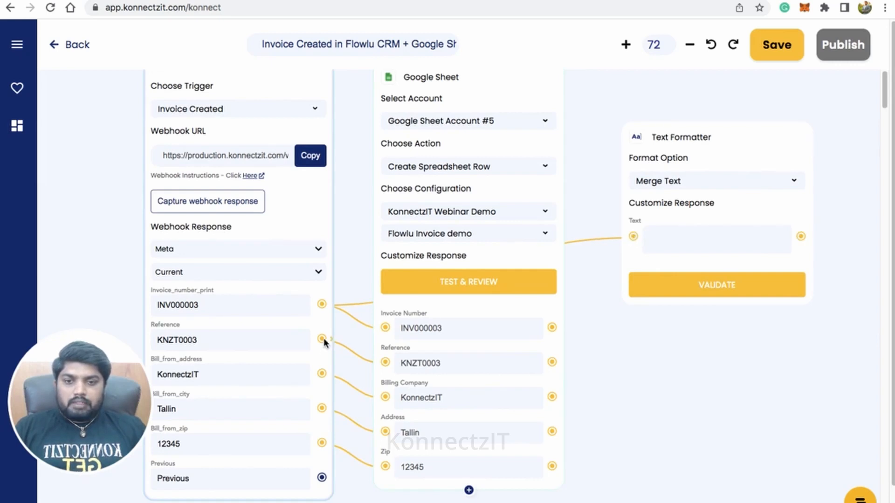
drag(323, 340, 635, 240)
drag(321, 373, 633, 236)
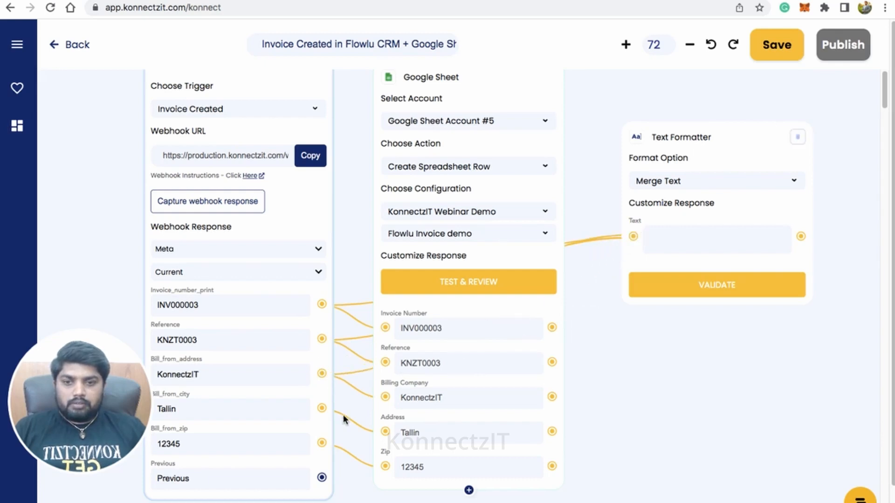
drag(321, 408, 634, 238)
drag(322, 443, 636, 235)
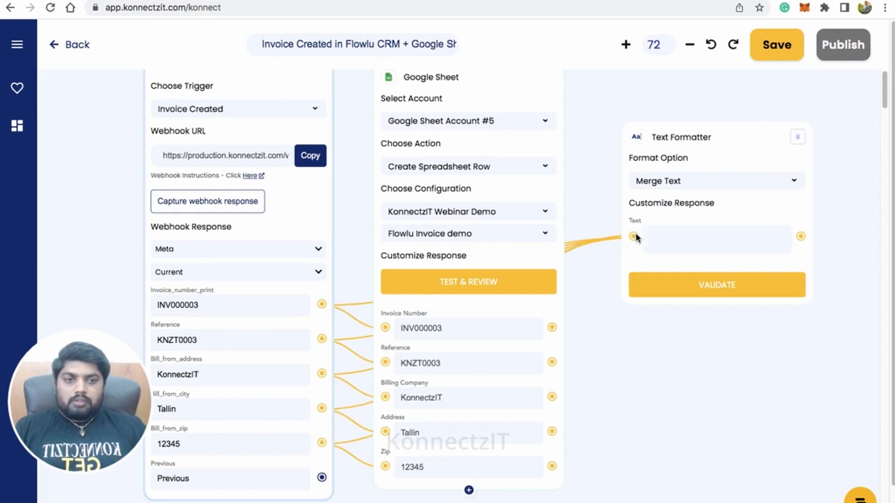
- Begin the Text Formatter's text with "A New Invoice is created with details below:" followed by a blank line
drag(689, 395, 631, 448)
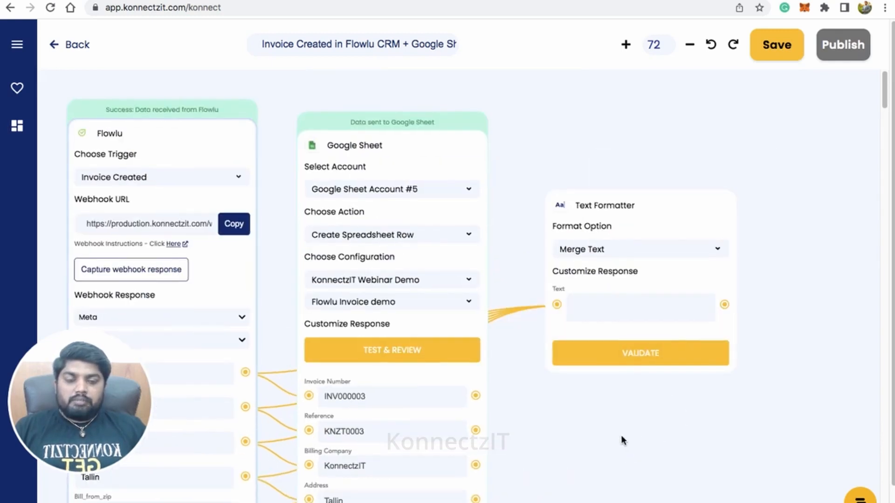
scroll(619, 432, down, 1)
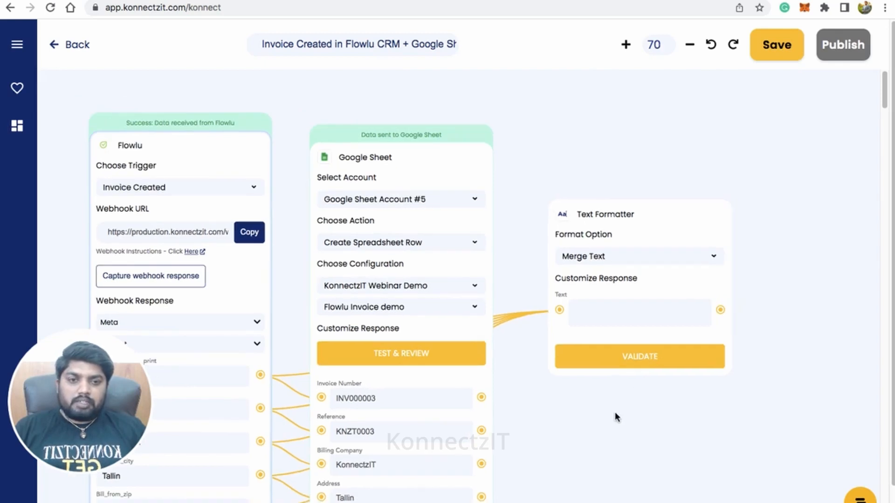
scroll(620, 326, up, 10)
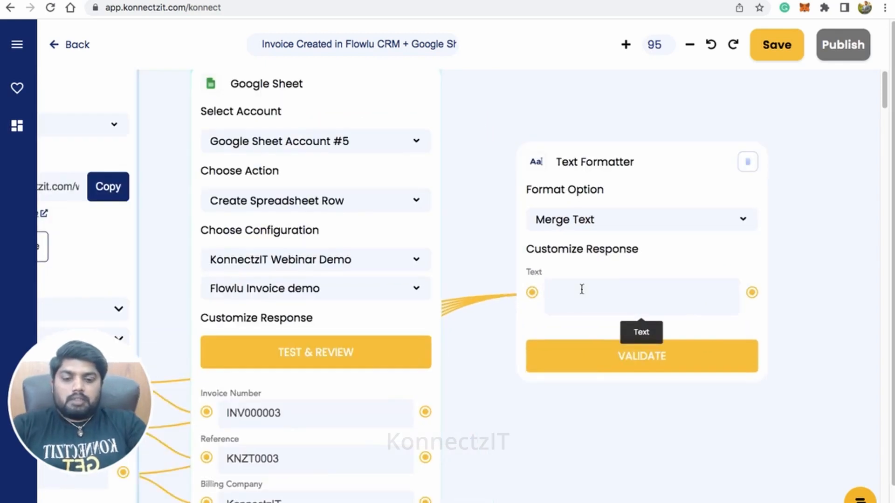
text(ew )
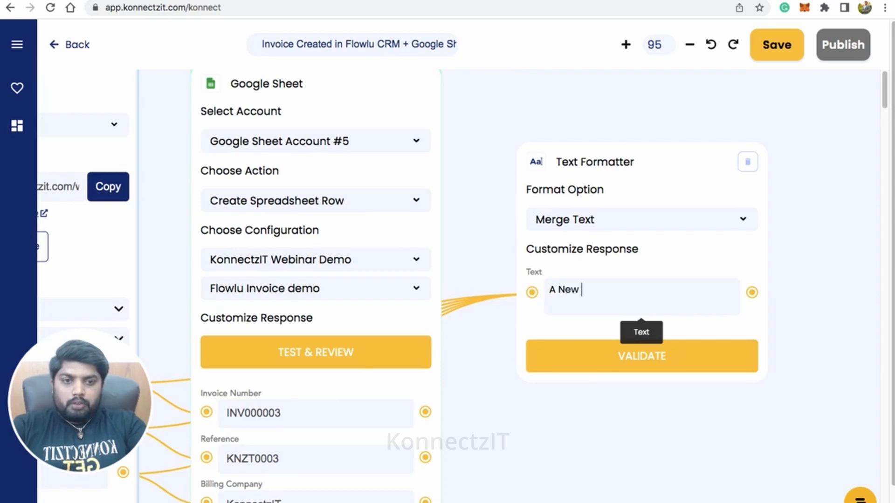
text(Invoice is created with details b)
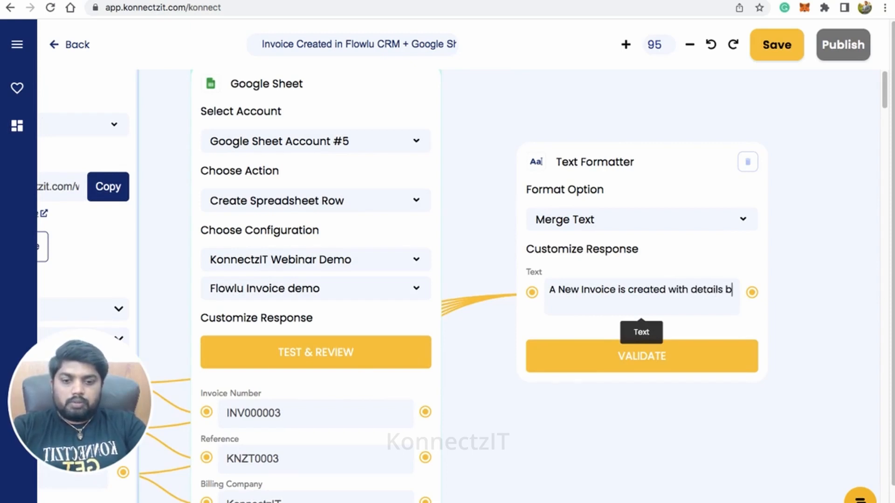
text(el)
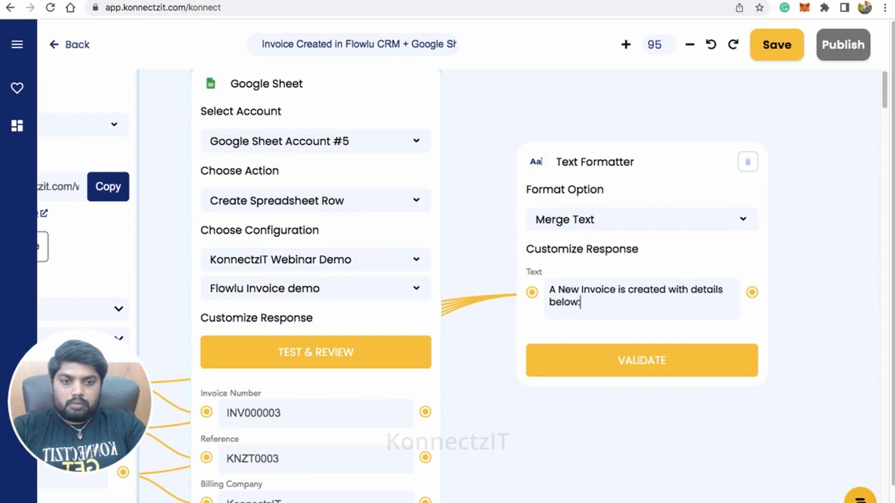
text(ow:)
key(Return)
key(Return)
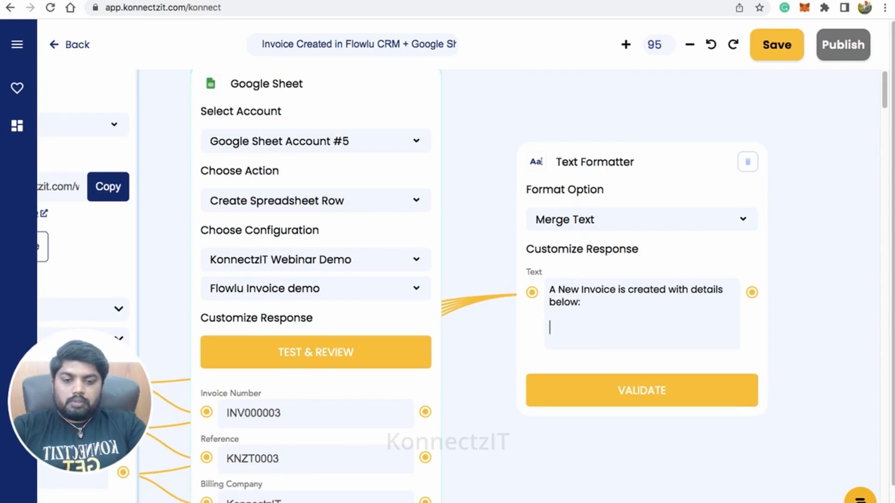
- Add an "Invoice No." line with the Invoice_number_print variable and a "Reference:" line with the Reference variable to the merged text
text(Invoice No)
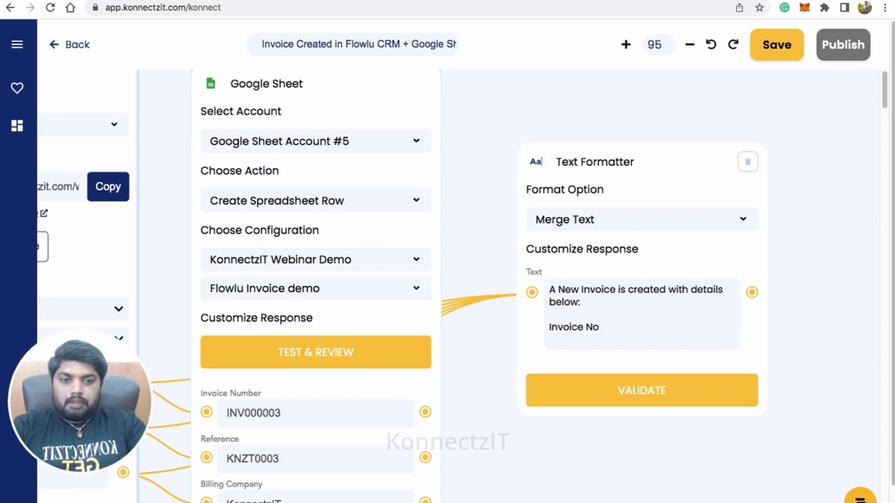
text(. @)
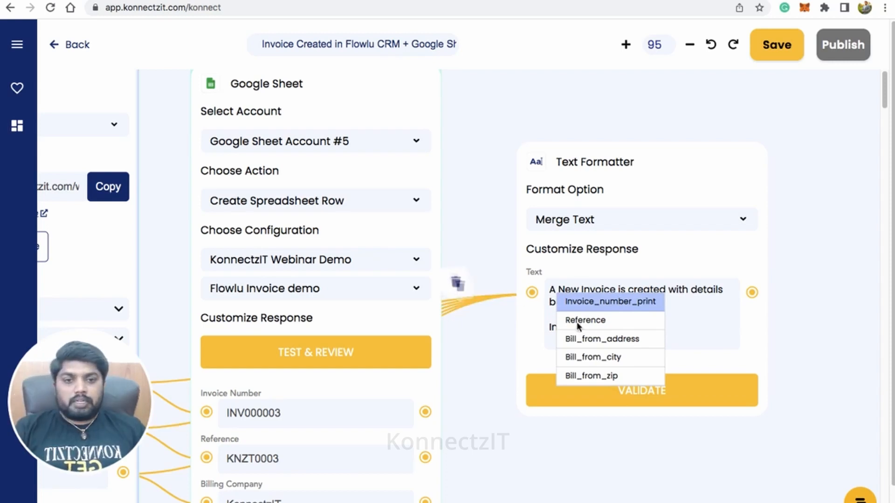
click(625, 305)
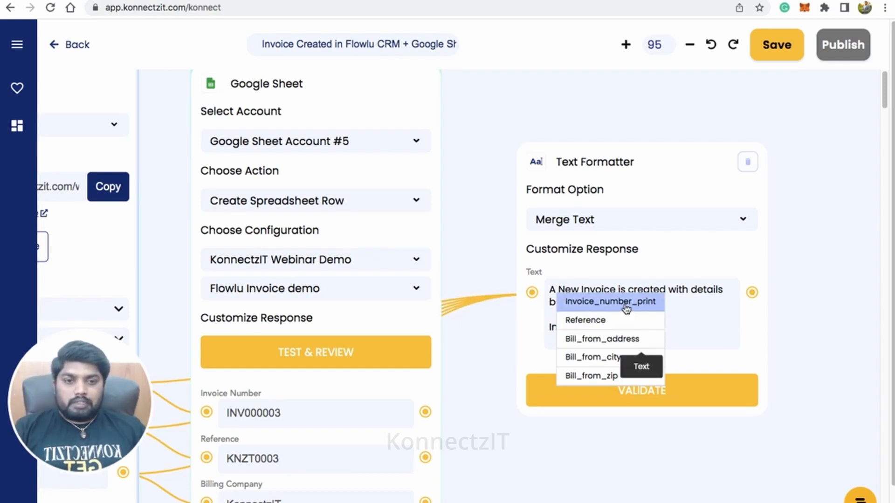
click(649, 303)
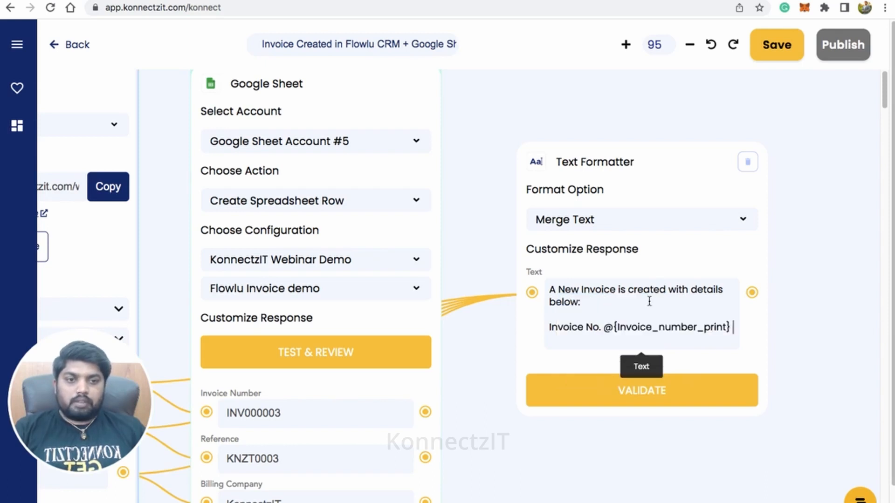
key(Return)
text(Refere)
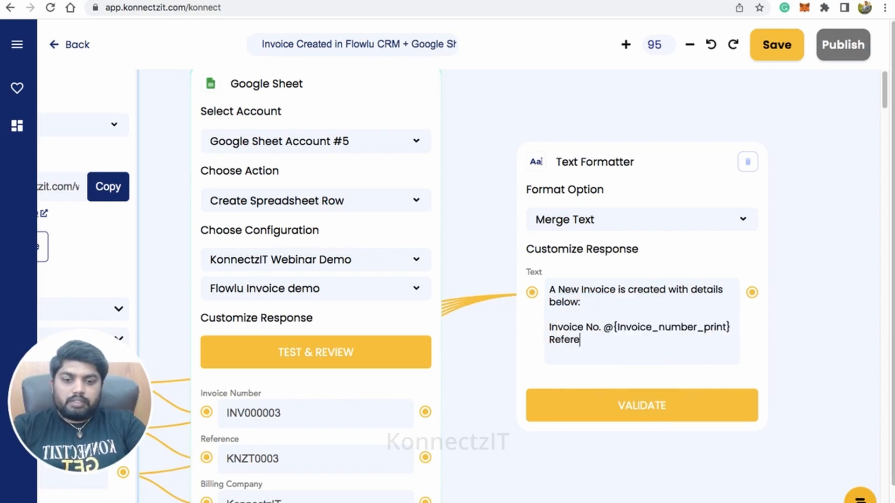
text(nce: @)
key(Return)
key(Return)
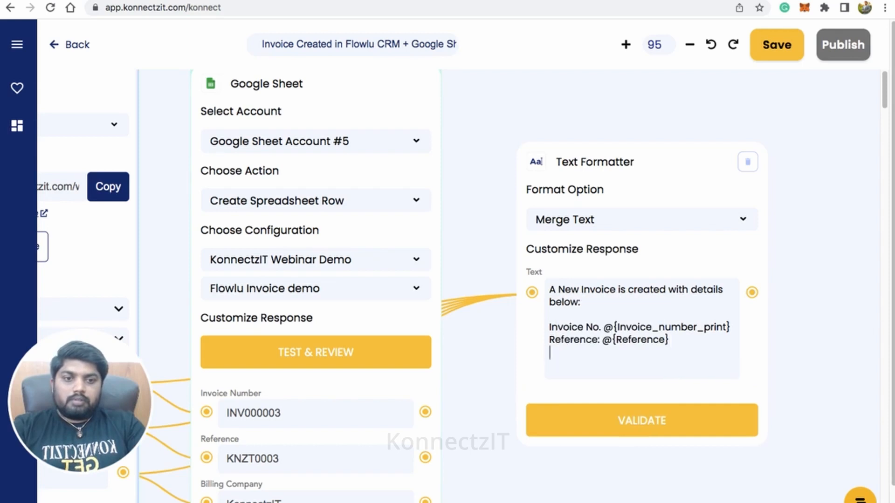
- Add a "Billing Details:" line containing the Bill_from_address variable below the reference line
text(Billi)
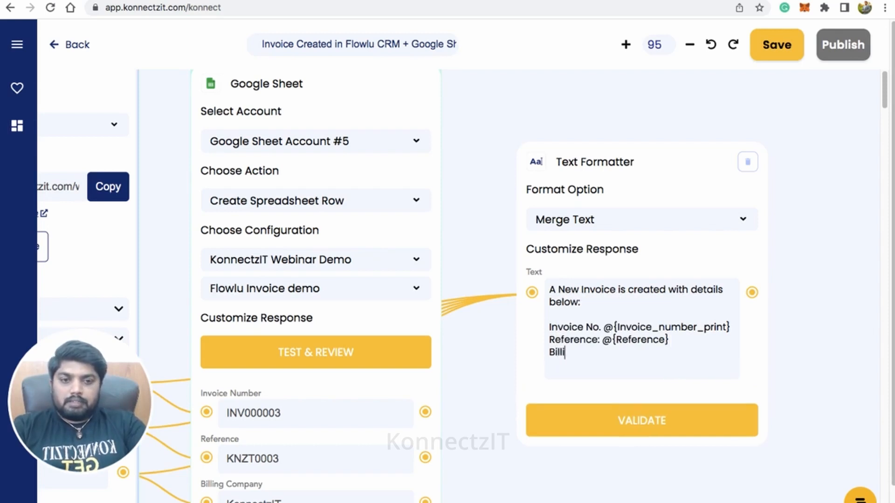
text(ng Details: @)
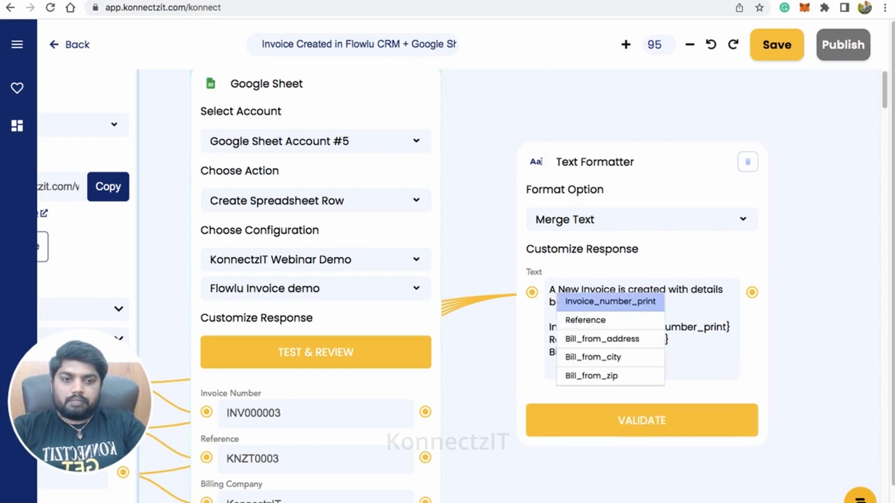
key(Down)
key(Down)
key(Return)
- Insert the Bill_from_city and Bill_from_zip variables on separate lines under the billing address
key(Return)
text(@)
key(Down)
key(Down)
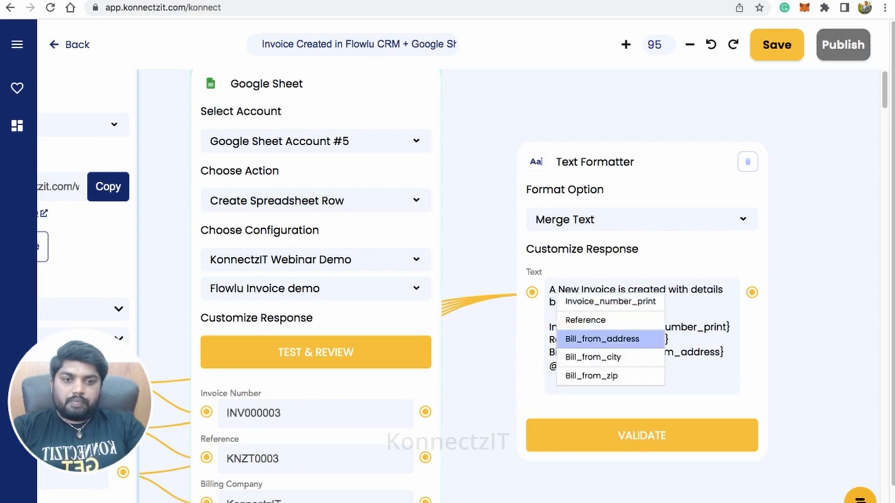
key(Down)
key(Return)
key(Return)
text(@)
key(Down)
key(Down)
key(Down)
key(Down)
- Leave a blank line after the zip variable and add the closing "Regards"
key(Return)
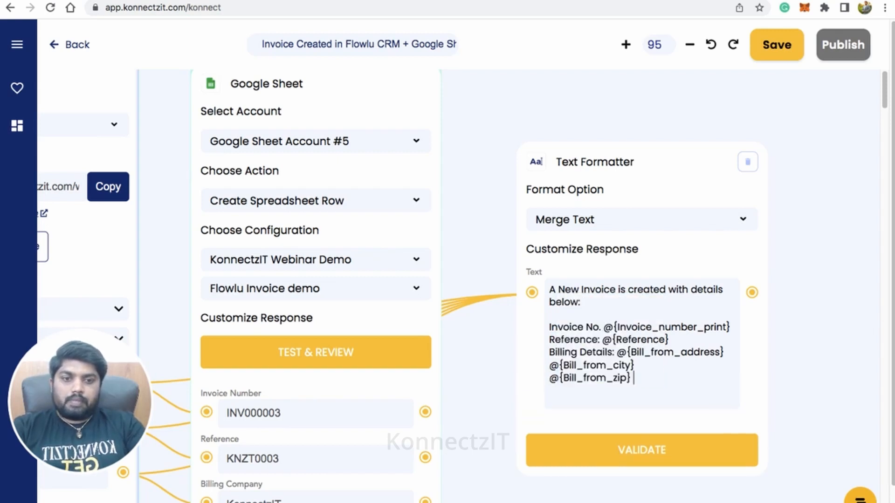
key(Return)
key(Return)
text(Regards)
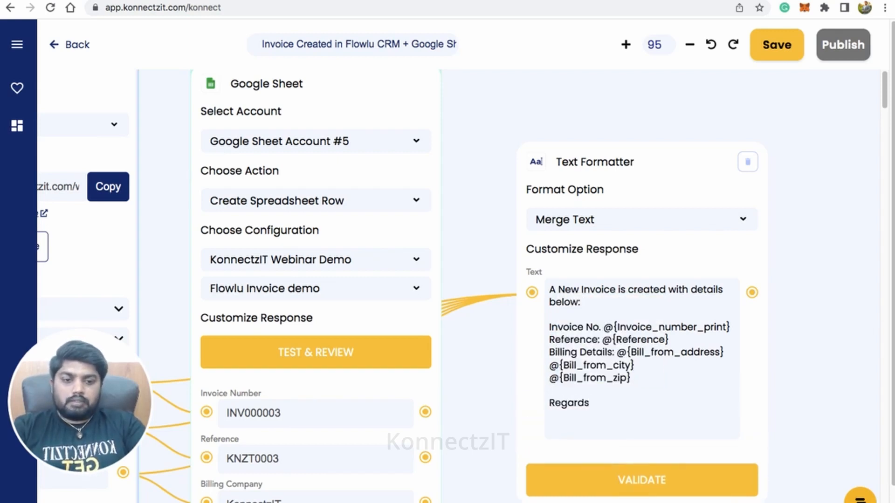
text(,)
- Complete the sign-off as "Regards," with "Team KonnectzIT" on the next line, and validate the Text Formatter
key(Return)
text(Team Konne)
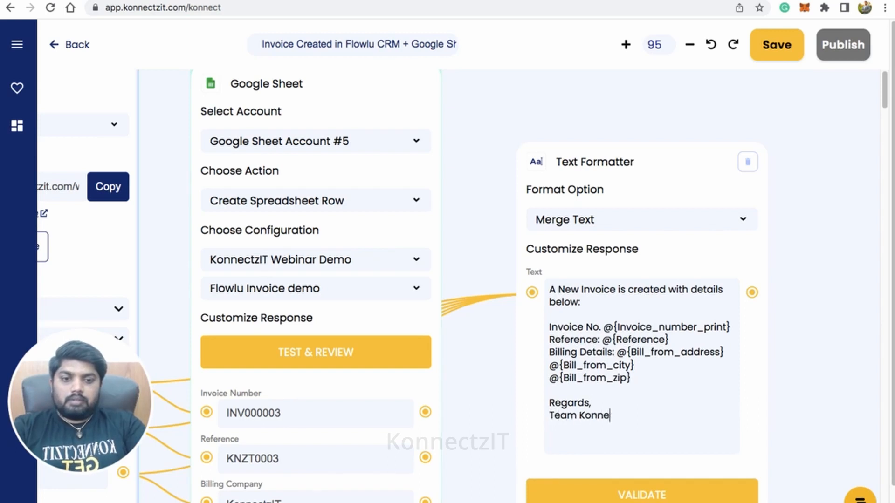
text(ctzIT)
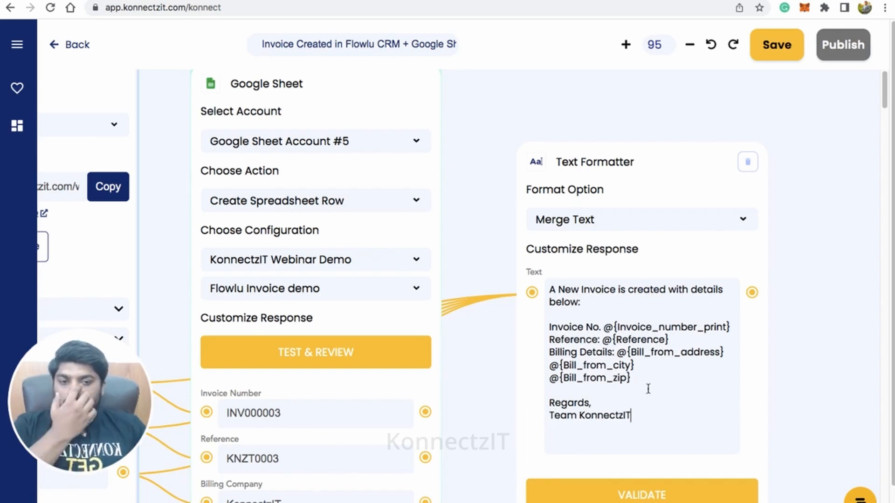
click(662, 496)
- Find Gmail in the app list and place it on the canvas beside the Text Formatter
scroll(553, 293, down, 1)
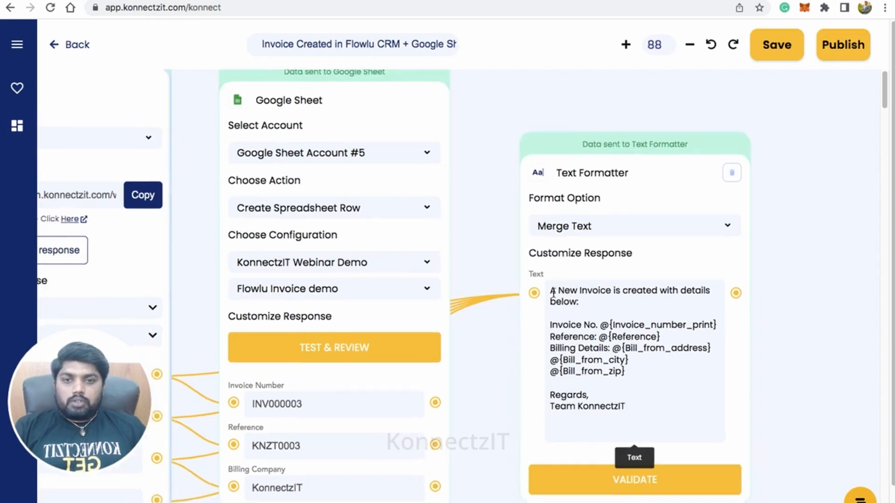
scroll(553, 293, down, 4)
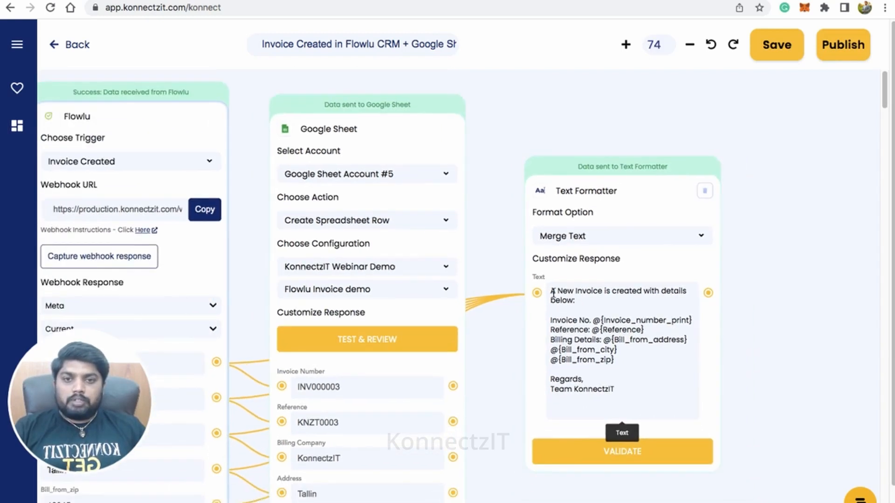
scroll(553, 293, down, 2)
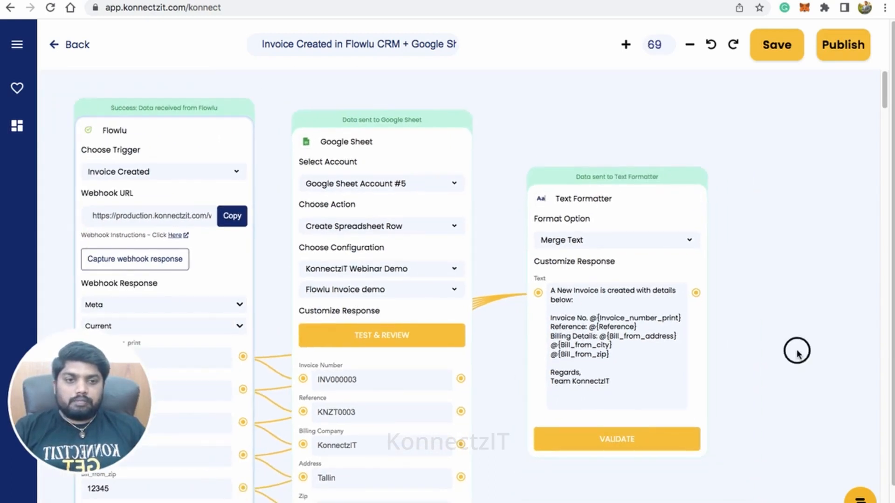
scroll(675, 312, right, 3)
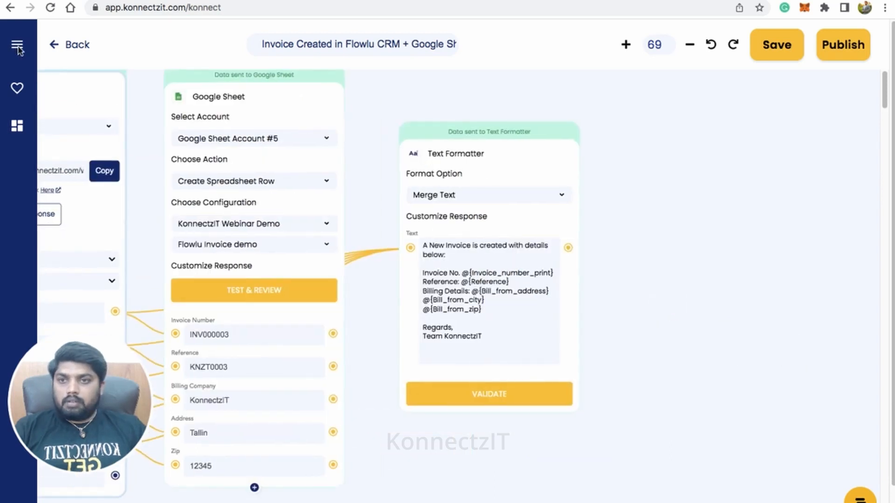
click(18, 47)
click(55, 97)
text(gmai)
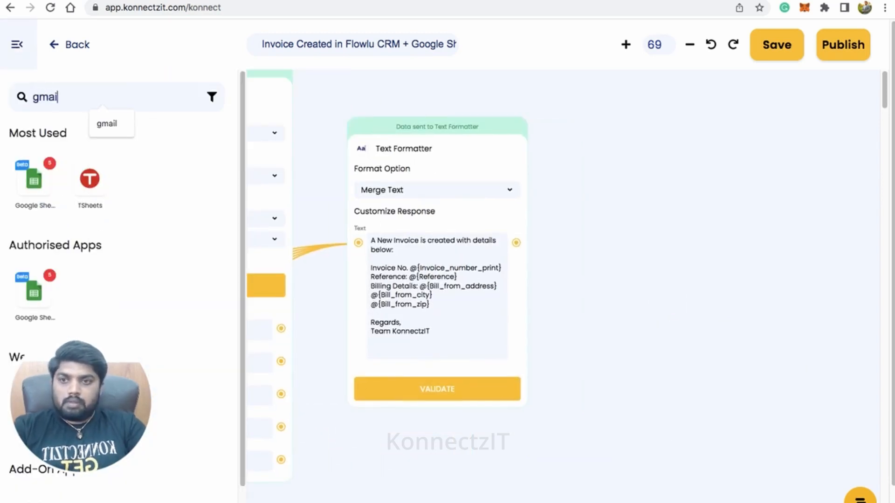
text(l)
drag(34, 178, 602, 115)
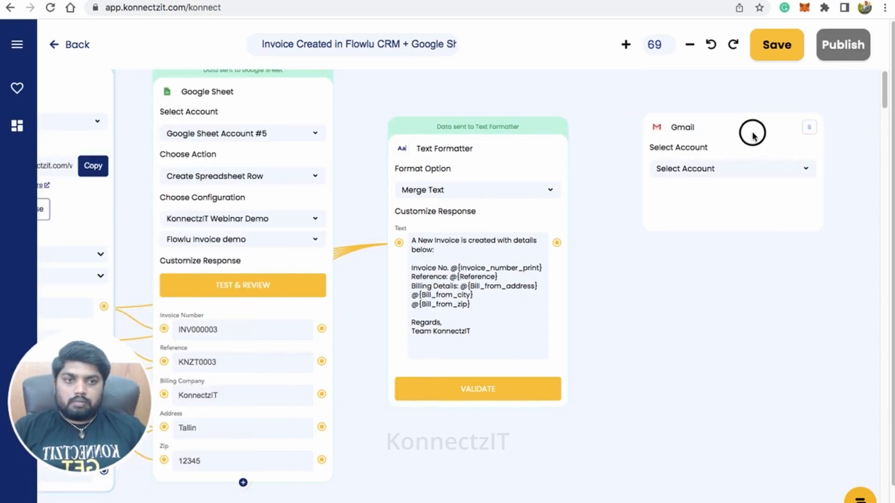
- Set the Gmail block to use Gmail Account #4 with the Send Email action
click(720, 152)
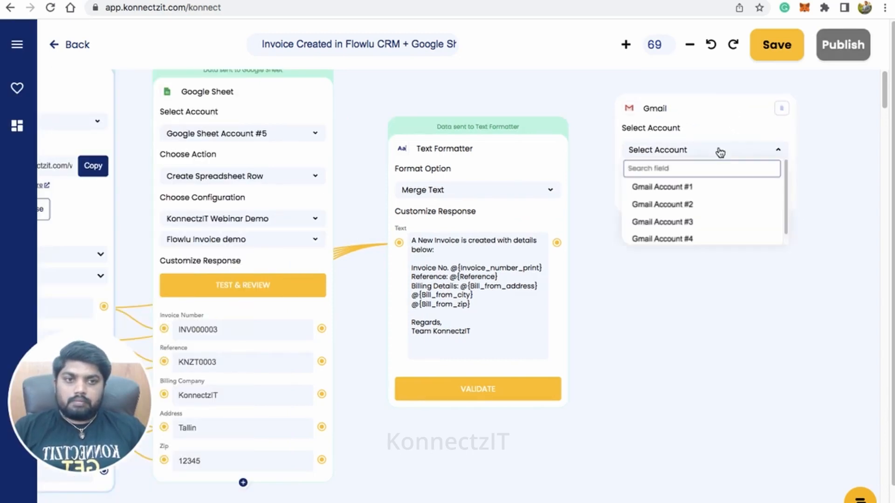
click(714, 217)
click(700, 191)
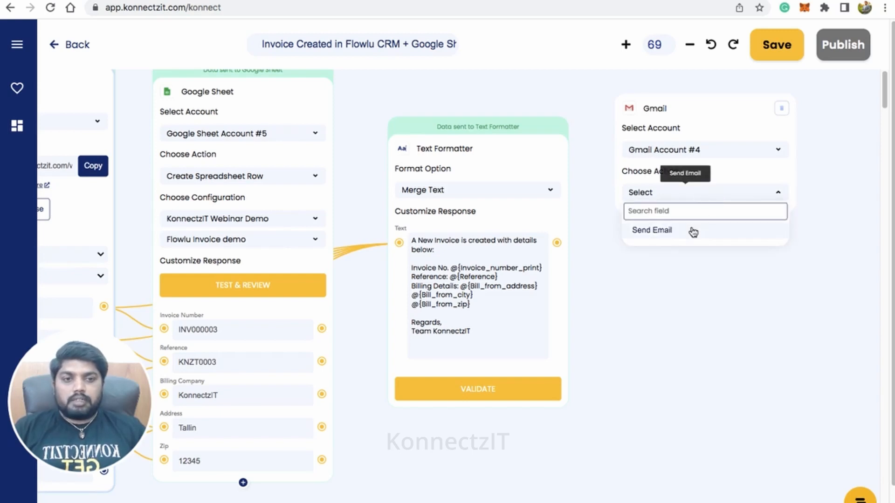
click(693, 231)
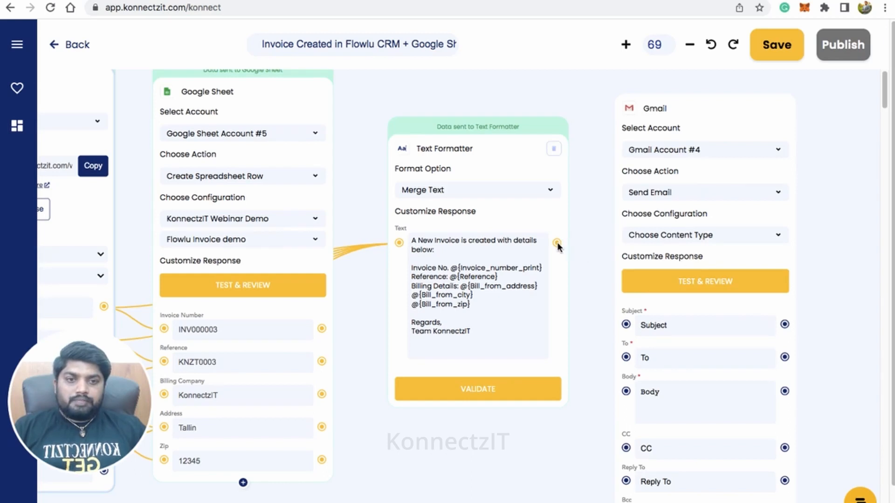
- Map the merged text to the email body, fill in the subject "KonnectzIT Invoice" and the recipient's e-mail, and run the test
drag(557, 243, 629, 392)
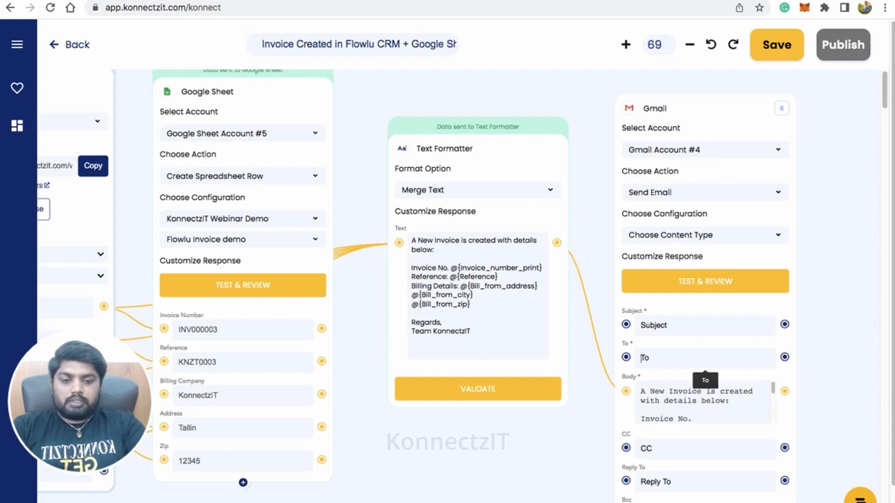
click(663, 324)
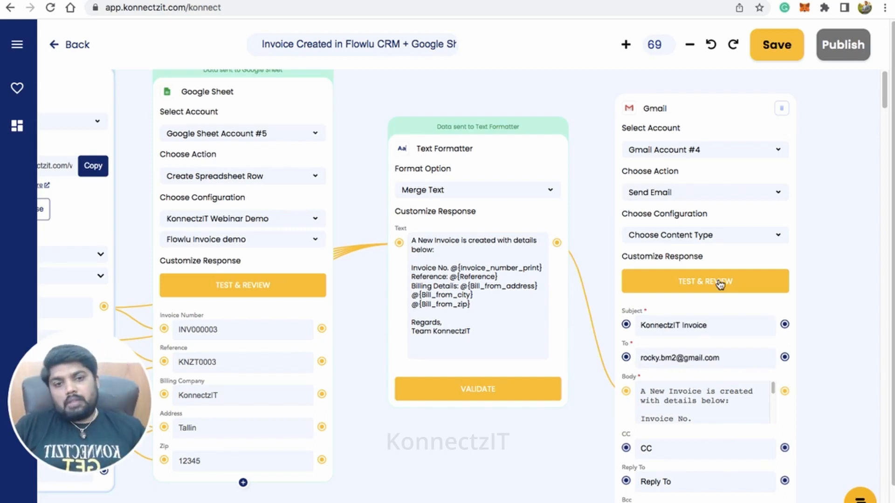
click(704, 282)
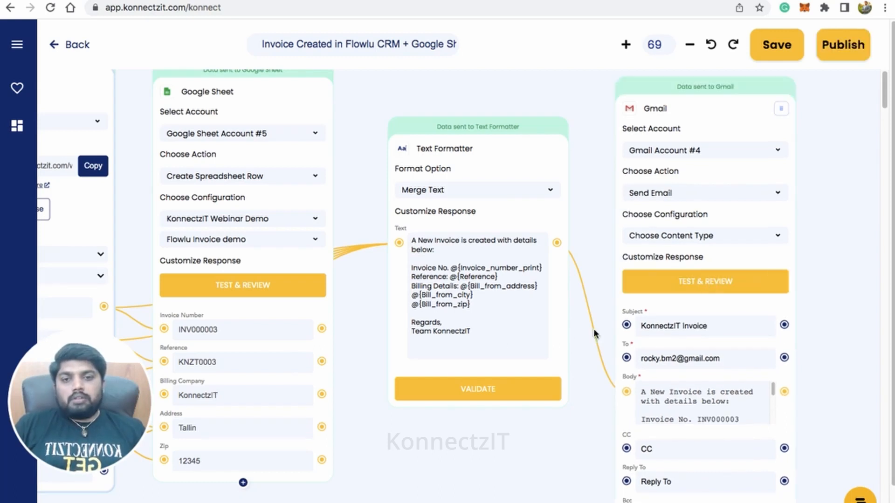
- Switch to the Gmail inbox, open the KonnectzIT Invoice email and check its subject and invoice details
drag(519, 458, 590, 466)
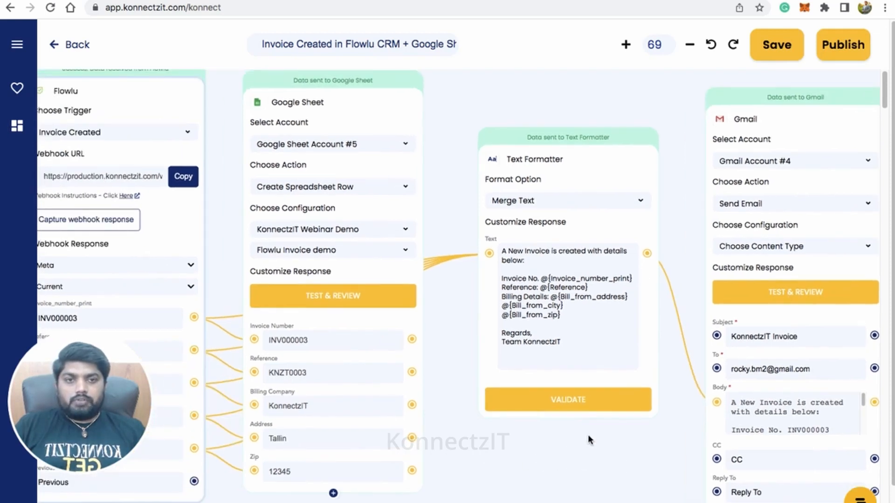
scroll(595, 365, down, 4)
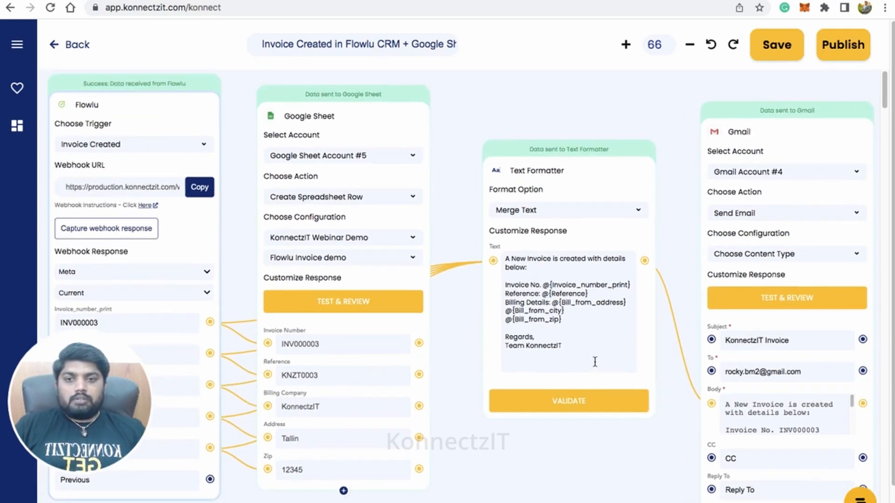
drag(584, 450, 582, 447)
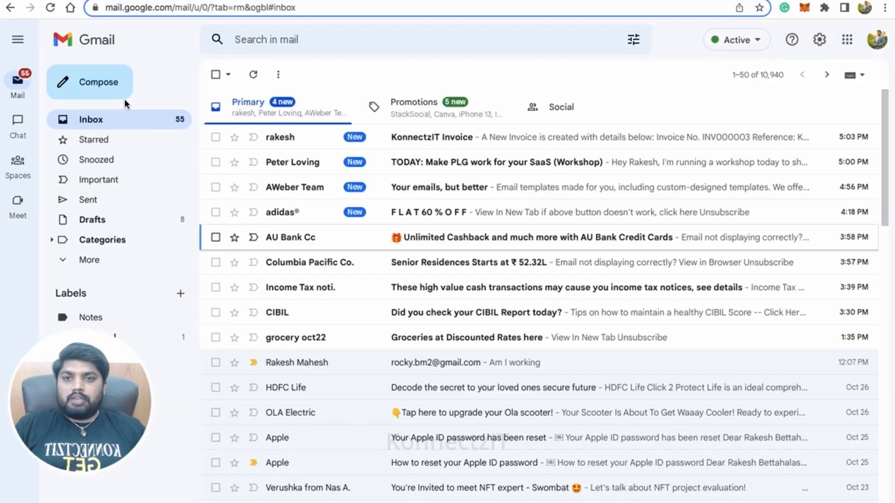
click(399, 141)
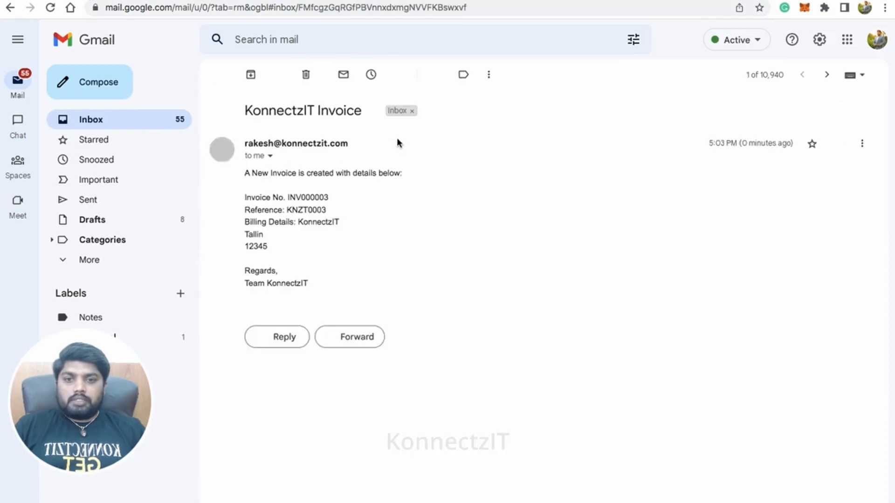
drag(254, 112, 343, 112)
drag(248, 175, 378, 174)
drag(245, 197, 339, 280)
click(339, 280)
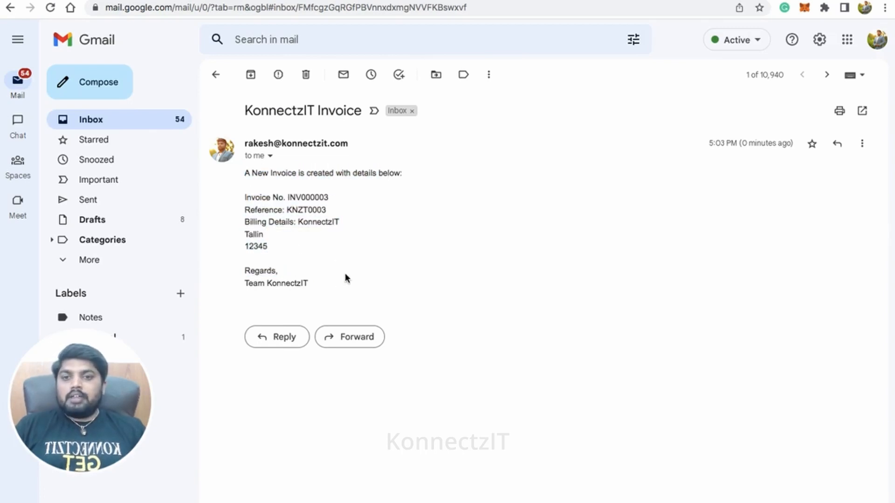
click(297, 230)
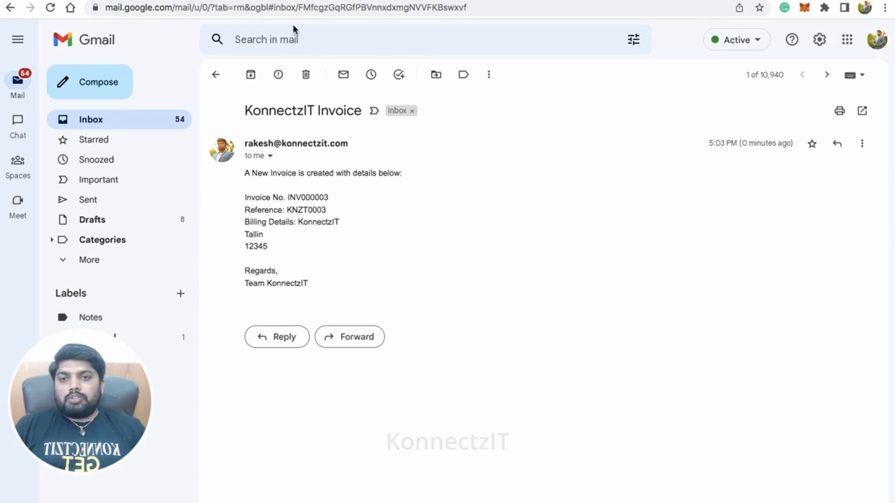
- Switch back to KonnectzIT and publish the Flowlu, Google Sheets and Gmail automation
click(248, 0)
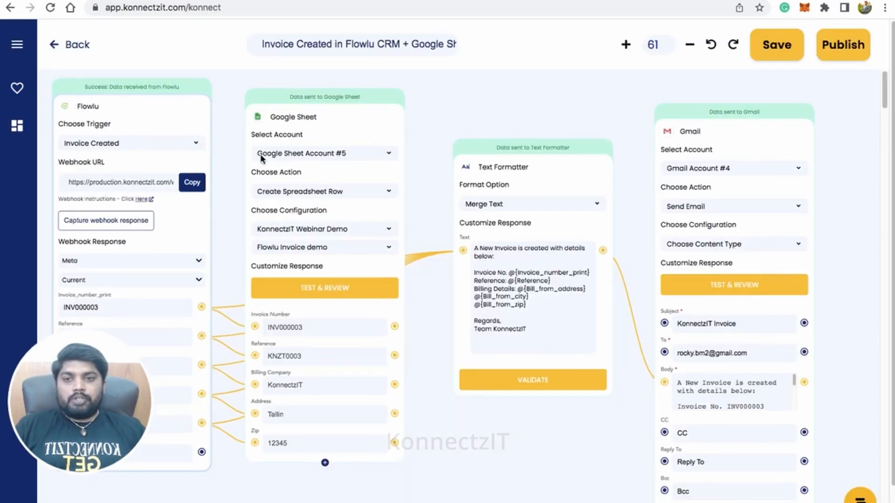
drag(469, 103, 495, 107)
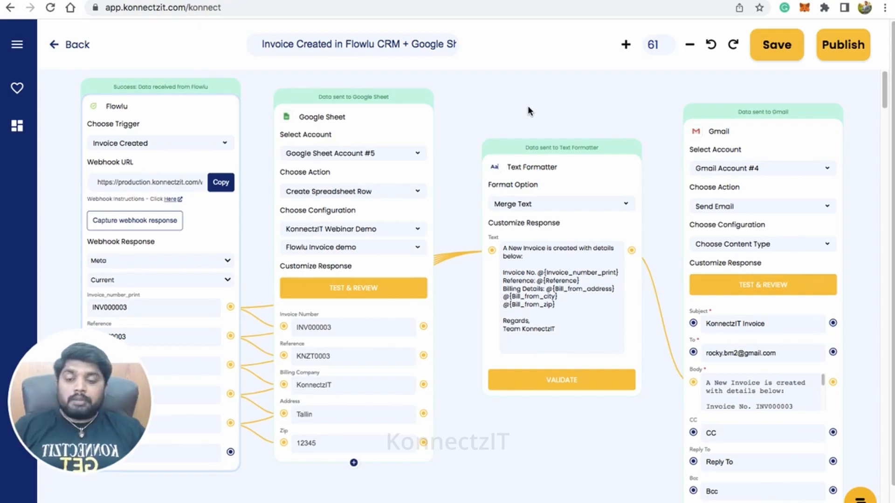
click(843, 53)
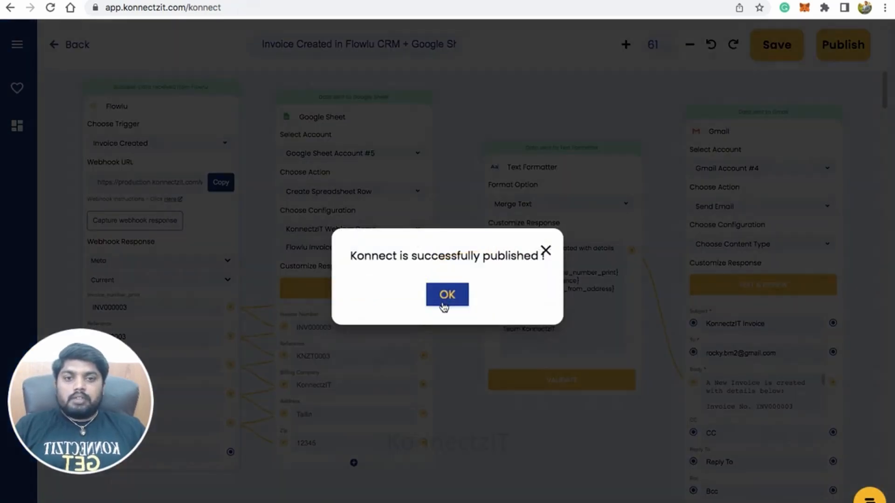
click(455, 300)
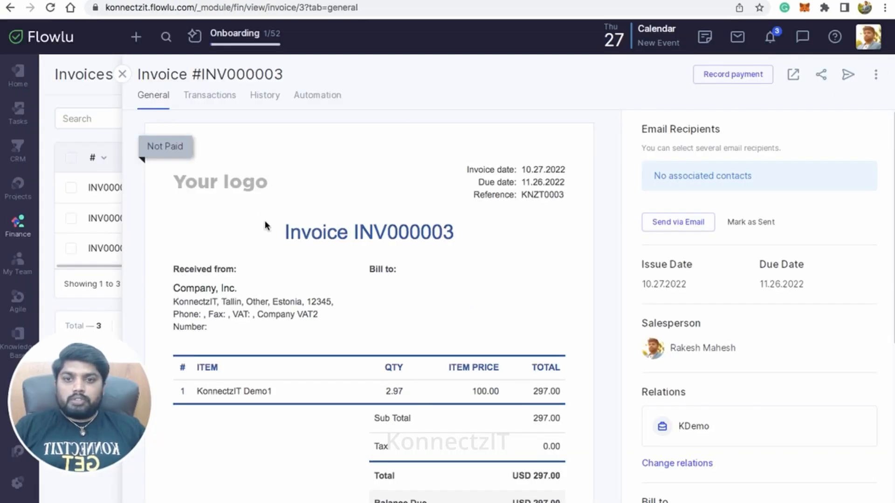
- In Flowlu, close the open invoice, start a new one and fill in its order number
click(122, 74)
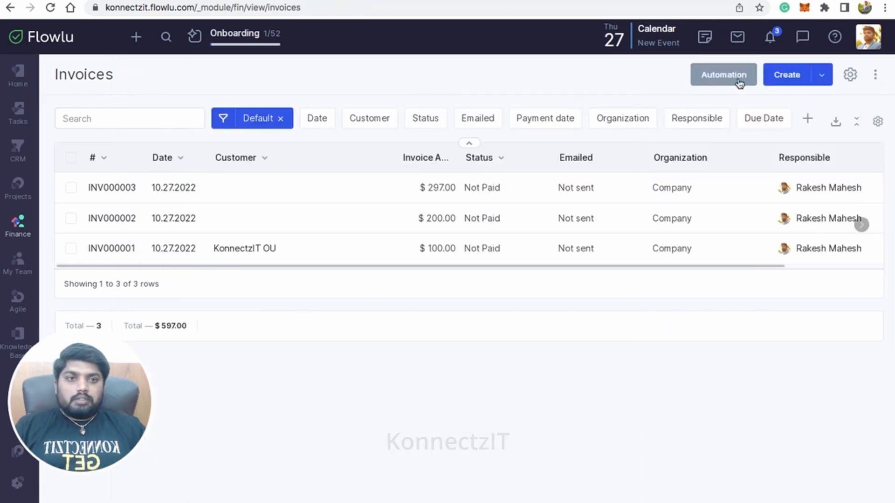
click(785, 76)
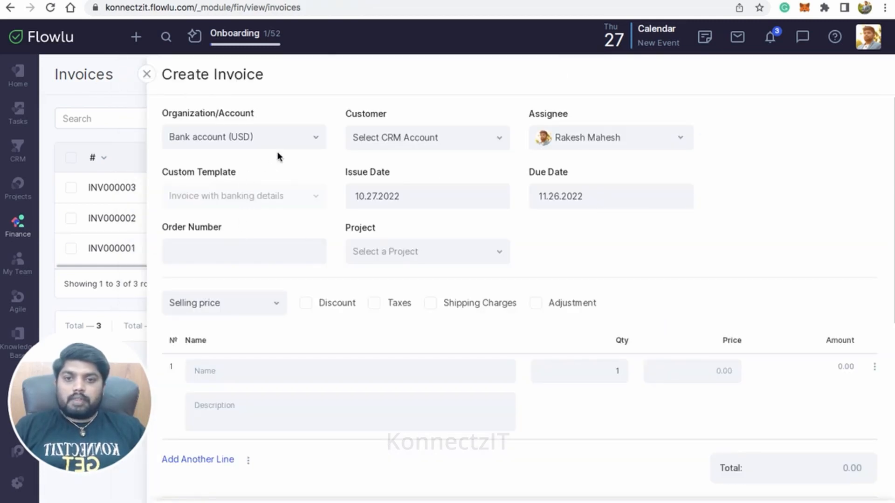
click(278, 252)
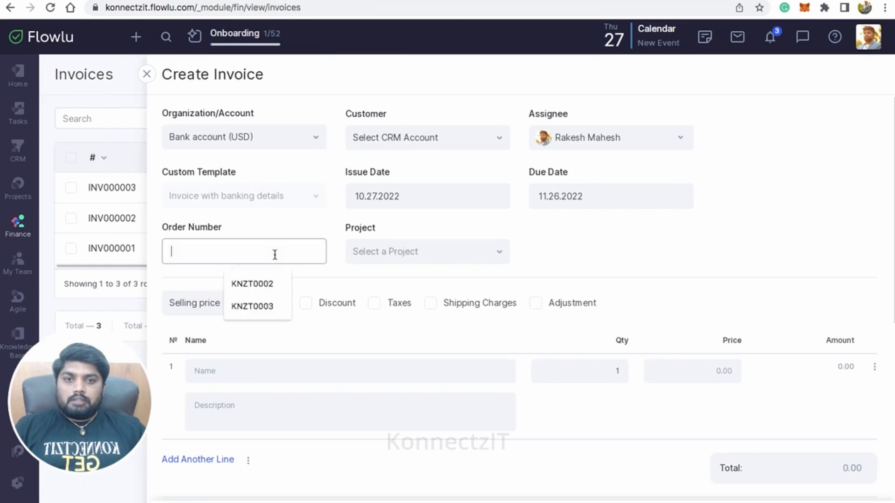
click(271, 304)
key(BackSpace)
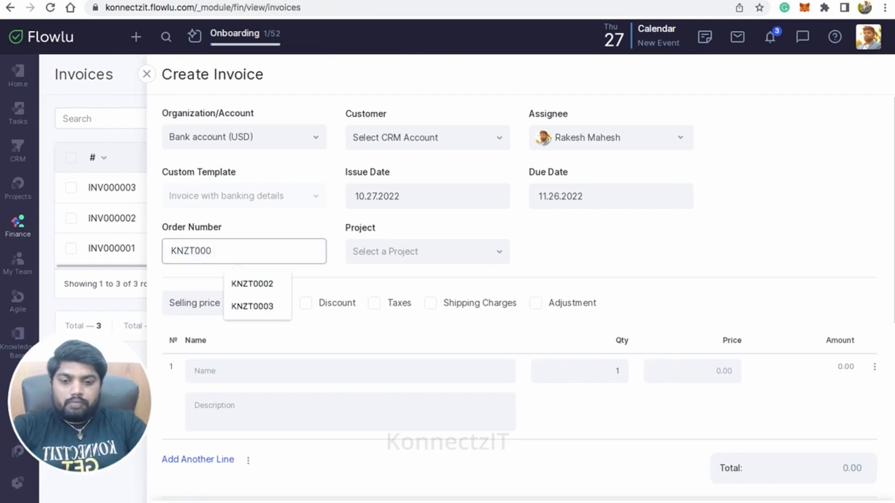
text(4)
click(568, 283)
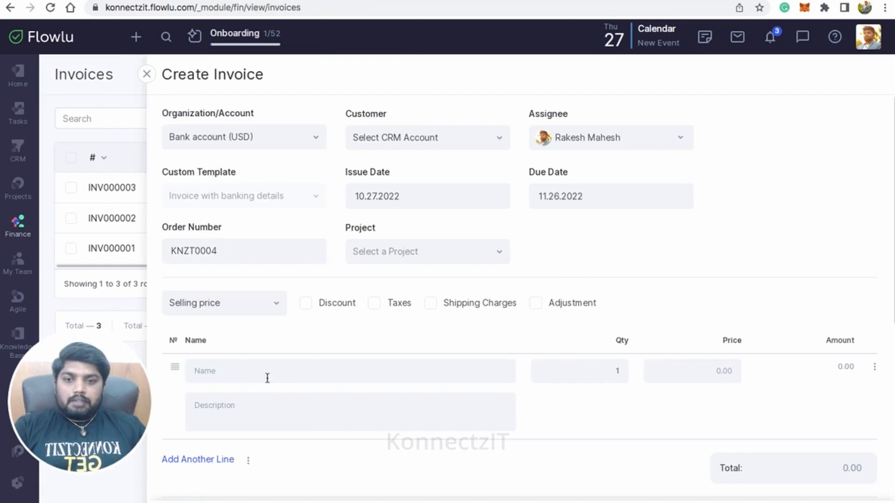
- Add the KonnectzIT Demo1 item with a quantity of 4, save the invoice and check its invoice number
click(246, 371)
text(konn)
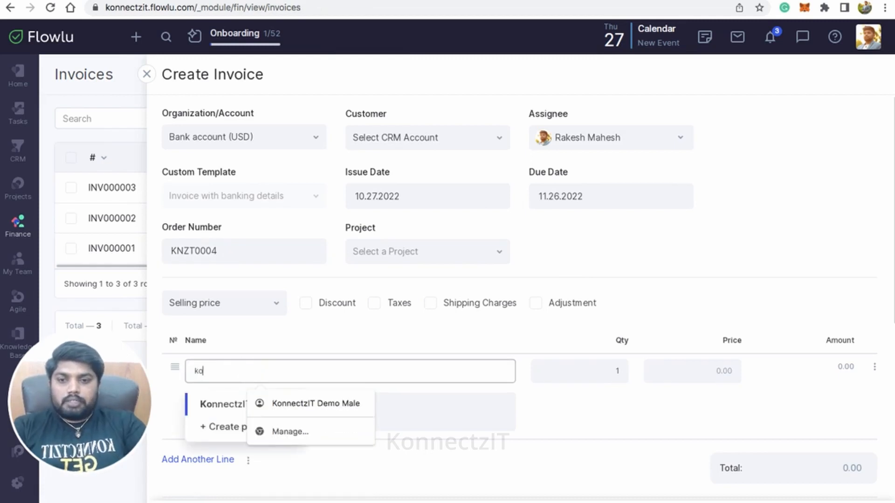
click(208, 402)
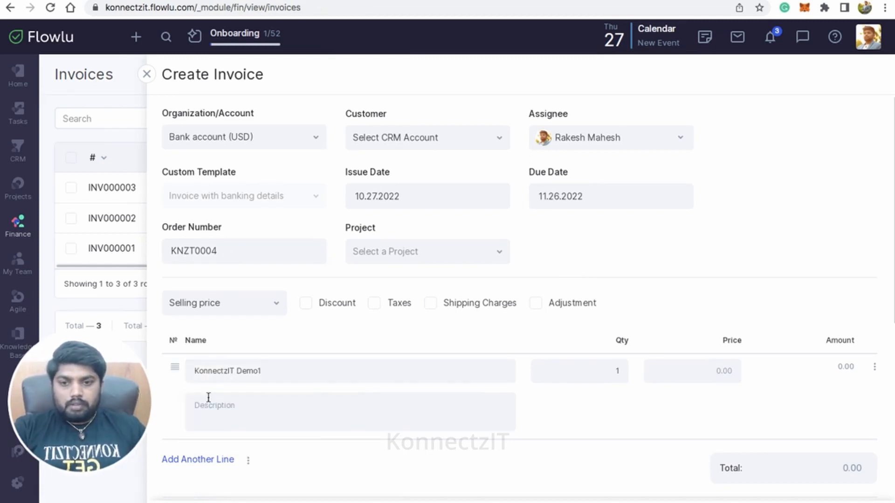
click(615, 371)
key(BackSpace)
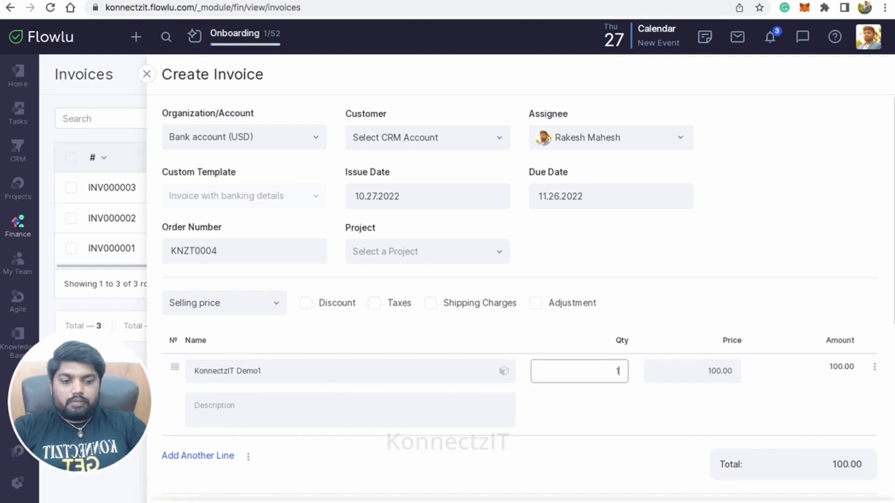
text(04)
click(624, 424)
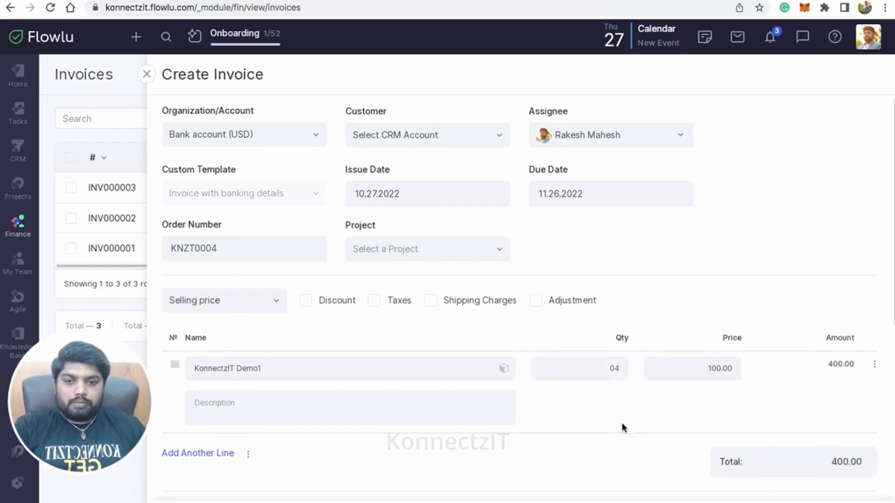
scroll(622, 423, down, 10)
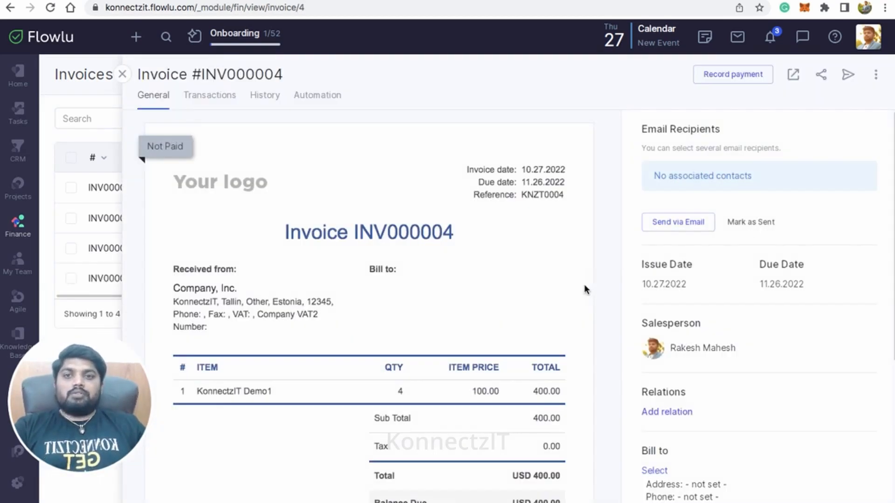
double_click(247, 70)
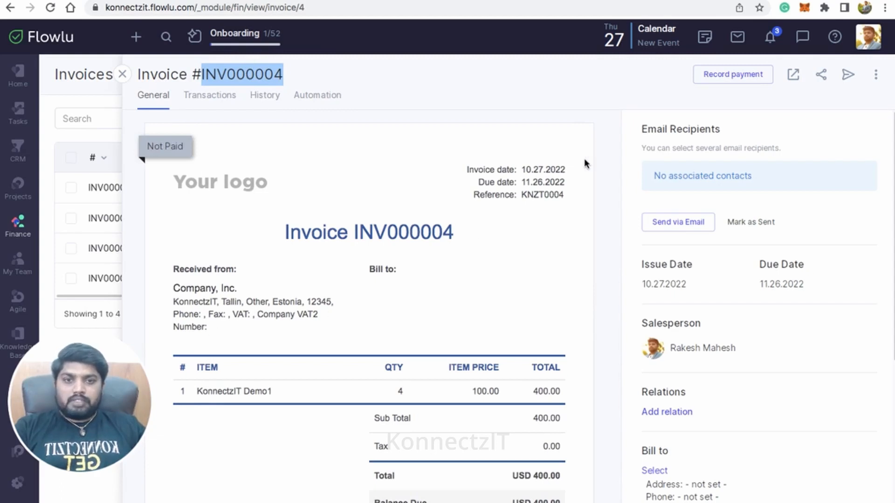
- Check the new Flowlu invoice's reference and company details, and compare them with row 3 of the KonnectzIT Webinar Demo spreadsheet in Google Sheets
double_click(548, 194)
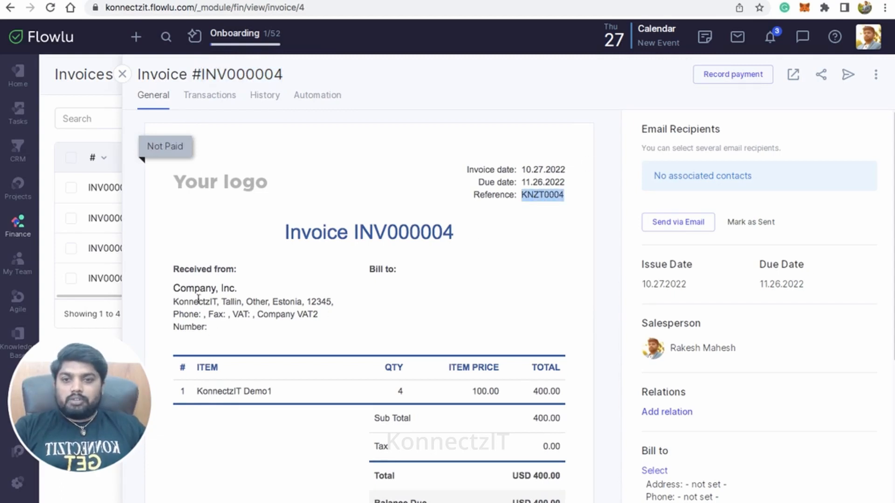
click(176, 303)
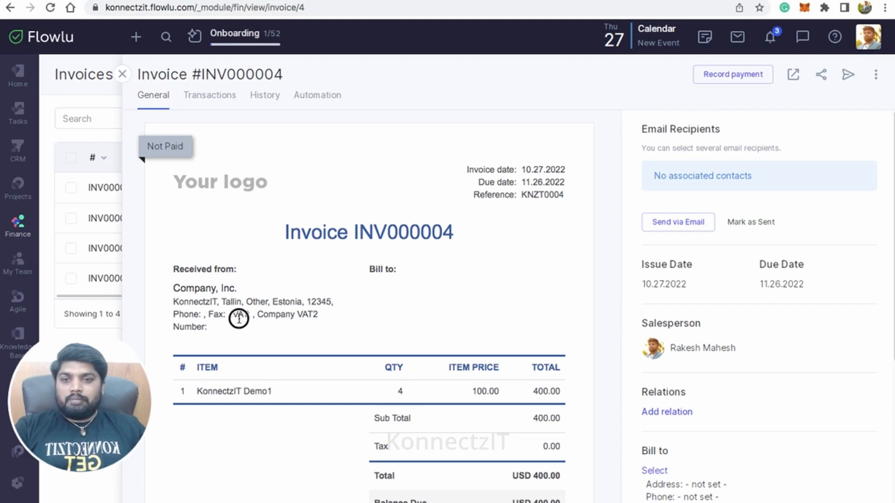
click(126, 1)
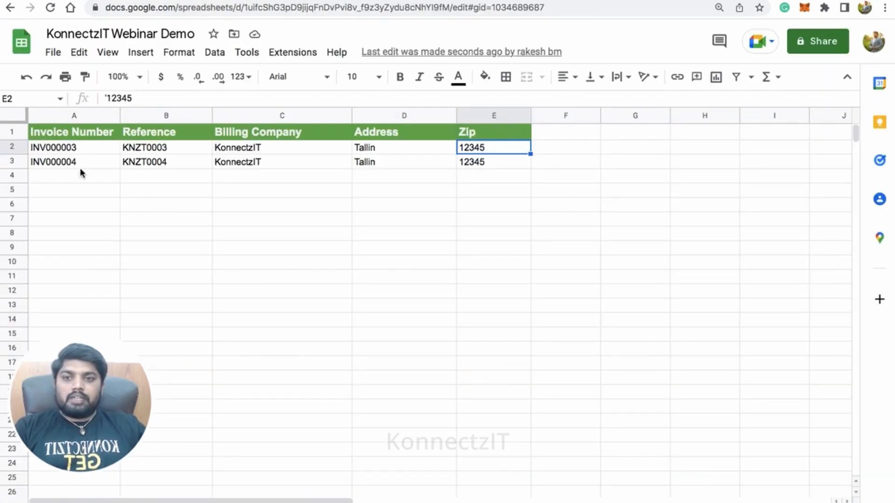
click(82, 167)
click(149, 162)
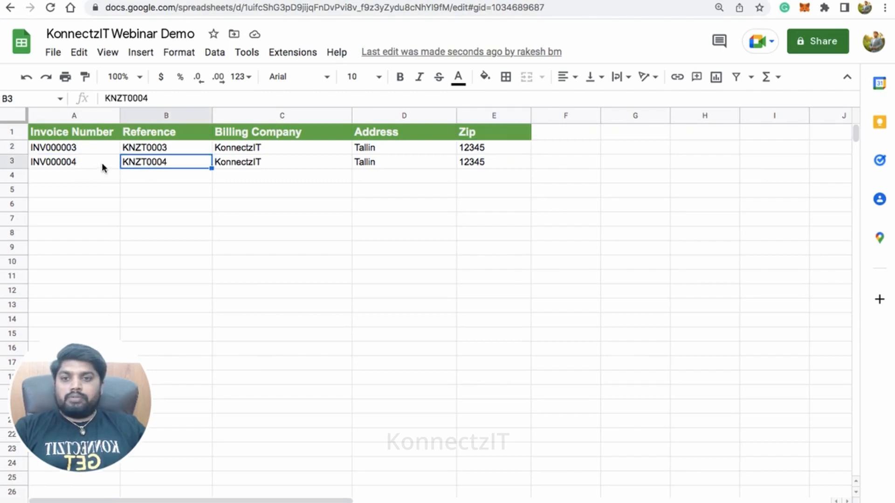
click(101, 164)
click(151, 164)
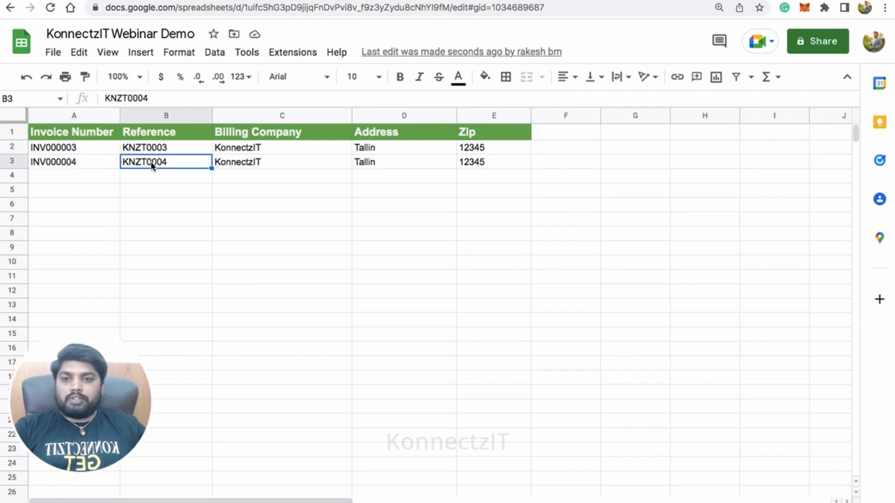
click(247, 167)
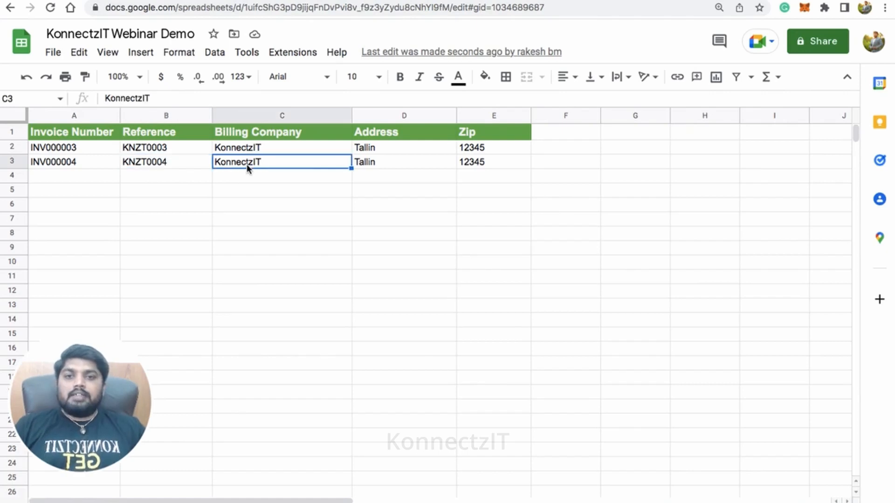
click(369, 163)
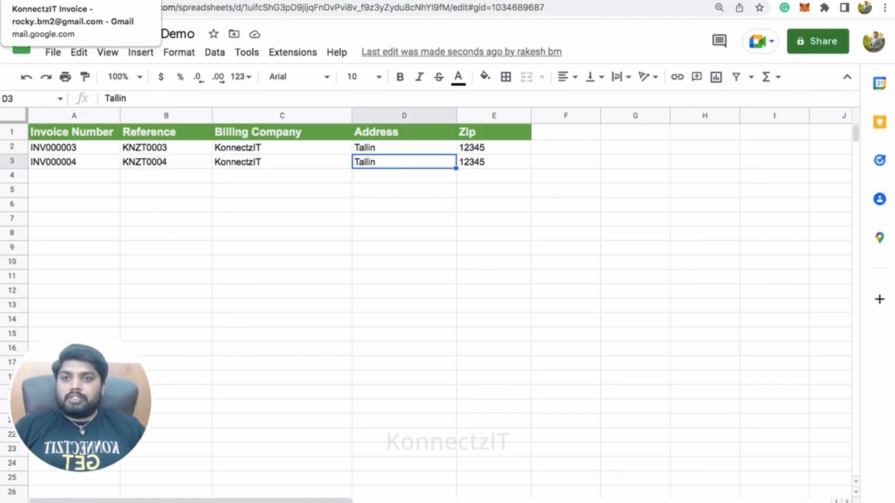
- Switch to Gmail, open the newest KonnectzIT Invoice email from the inbox and check its invoice number and reference
click(43, 1)
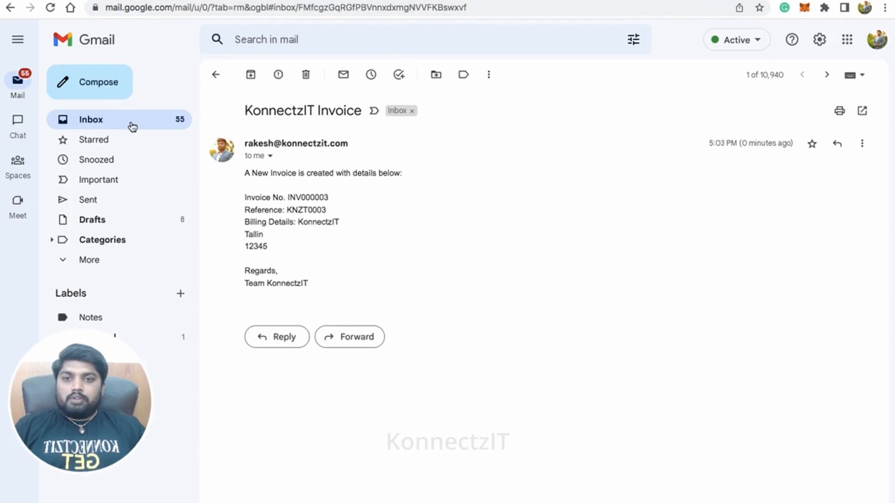
click(132, 127)
click(412, 141)
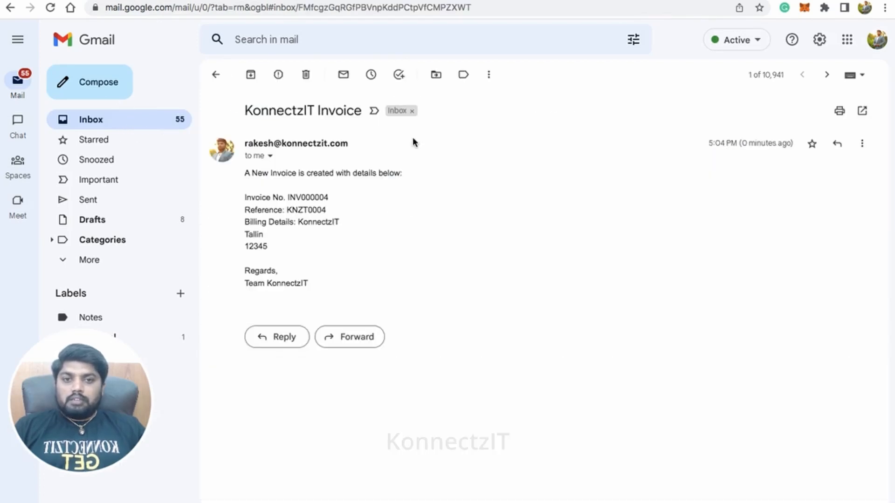
triple_click(246, 173)
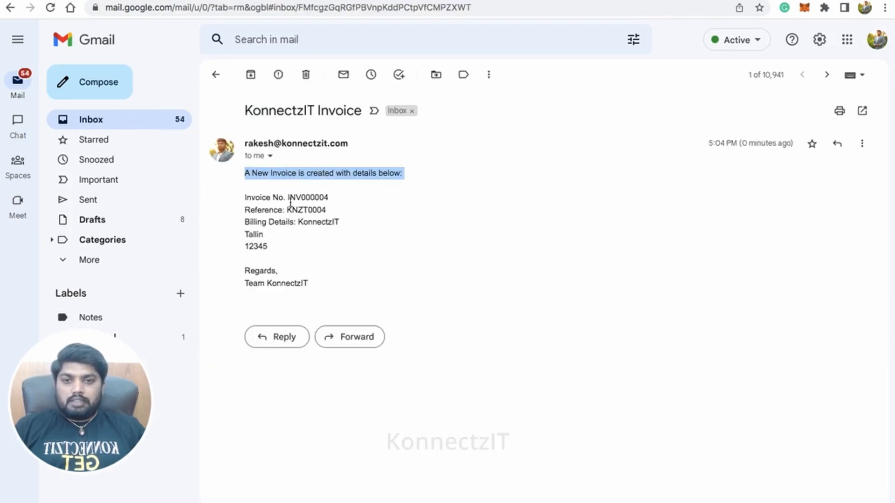
drag(289, 199, 323, 210)
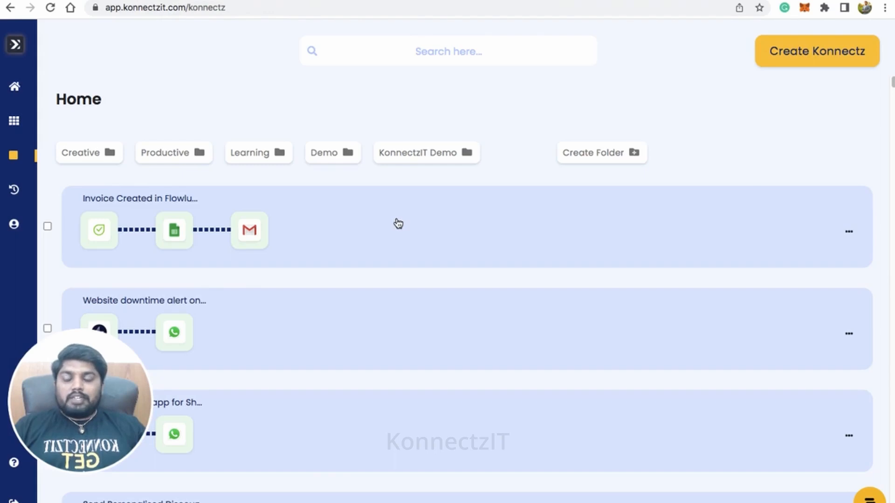
- Switch to KonnectzIT, open the Flowlu invoice automation in the editor and collapse the app list to view the whole workflow
click(400, 224)
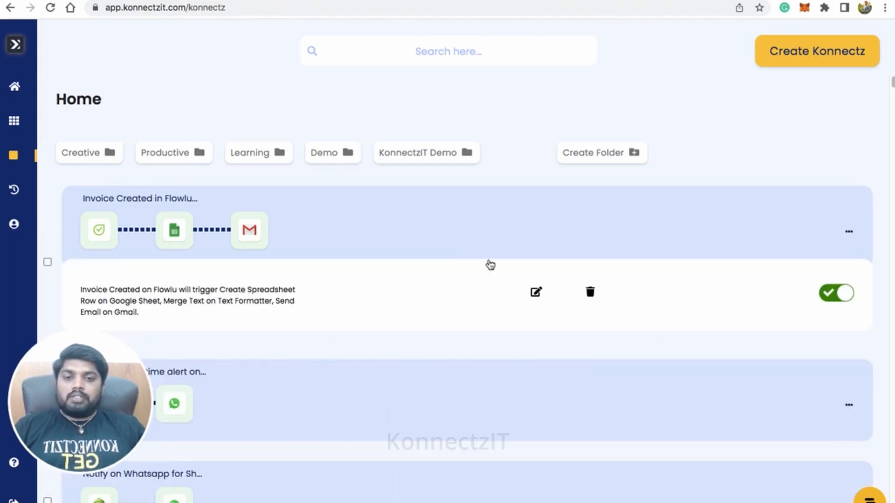
click(536, 292)
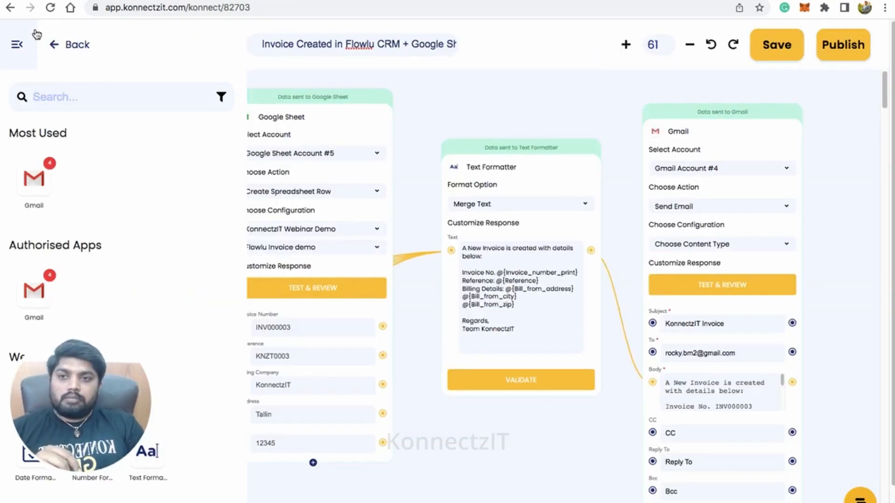
click(23, 55)
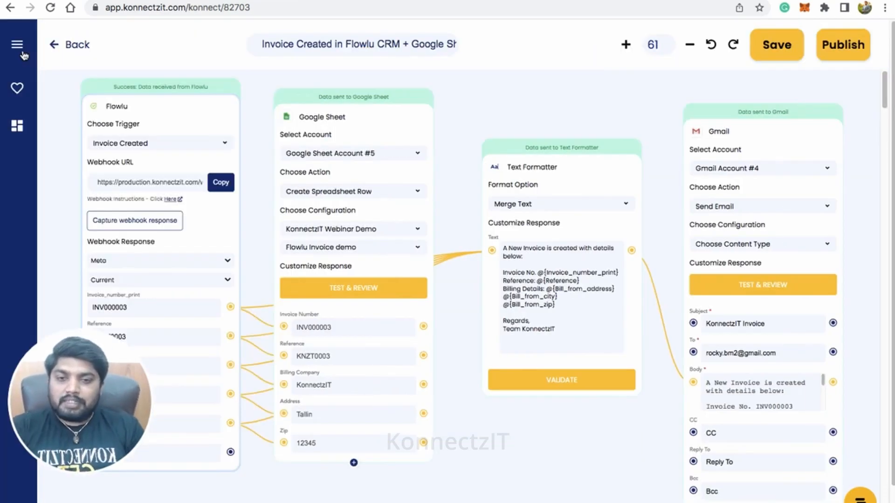